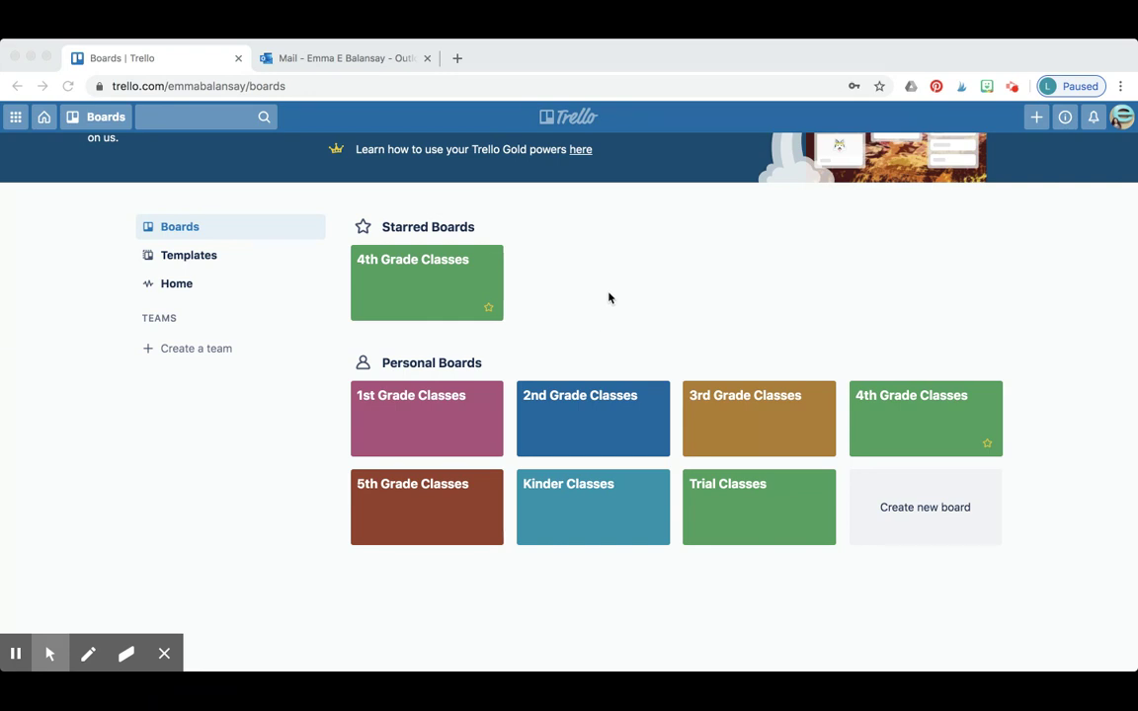
- Switch to Outlook and open the 1st Grade Classes board from the Trello invitation e-mail
{"action": "left_click", "coordinate": [350, 61]}
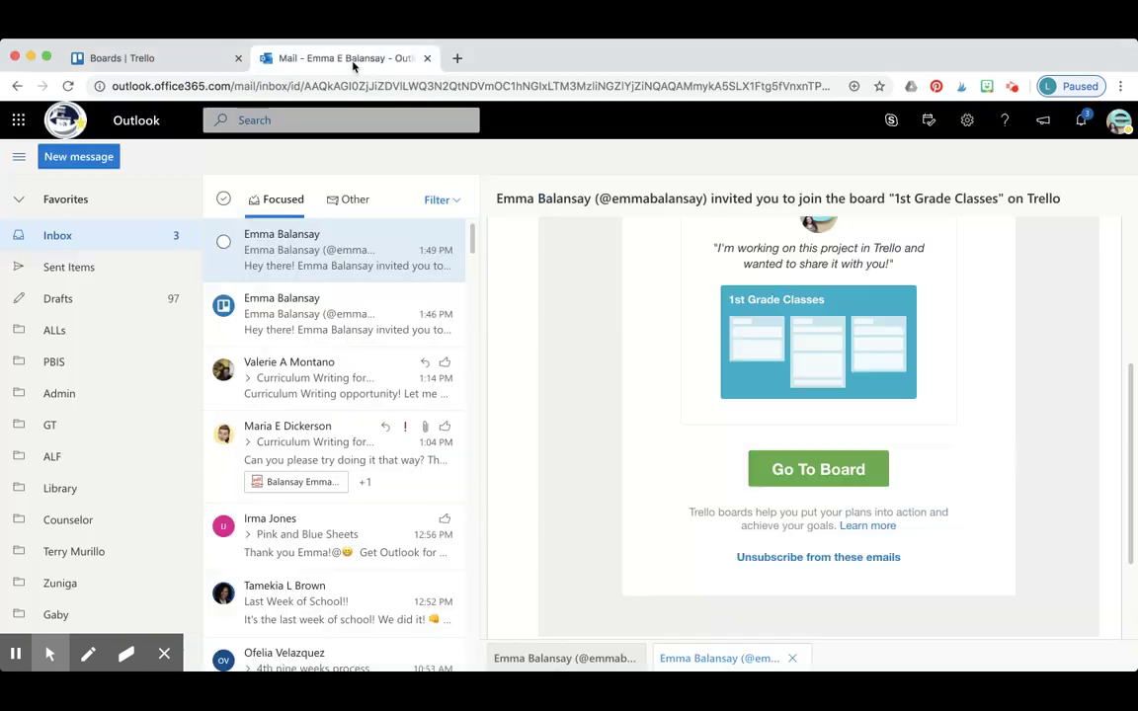
{"action": "scroll", "coordinate": [695, 411], "scroll_direction": "down", "scroll_amount": 2}
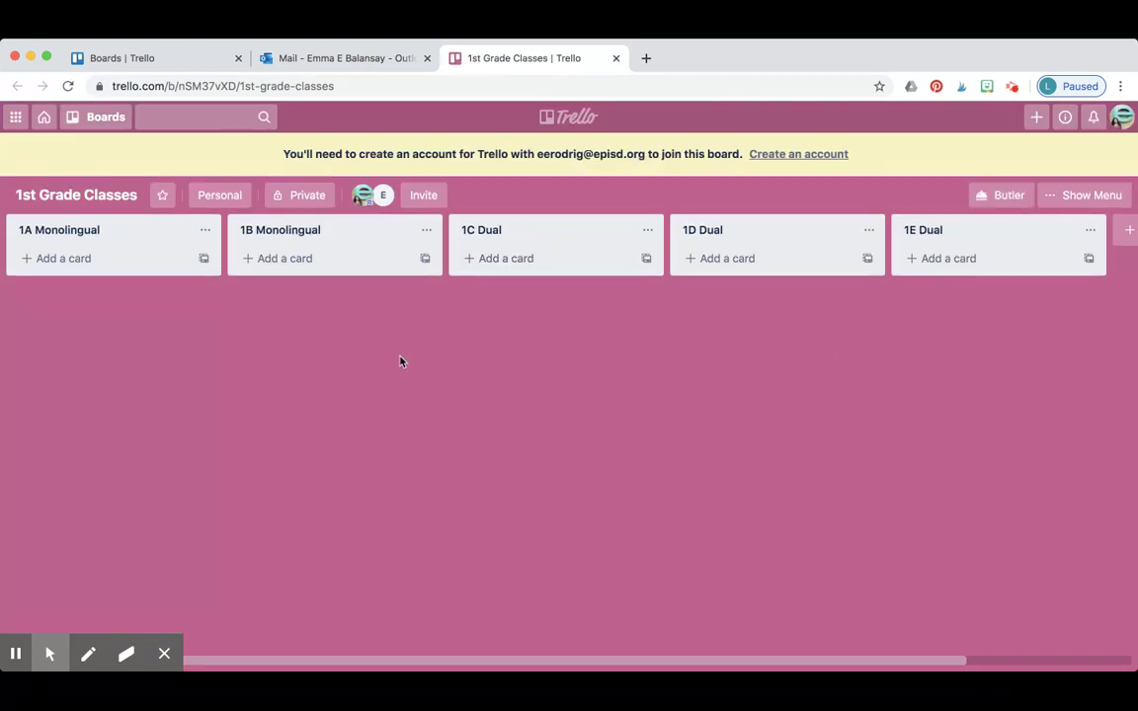
{"action": "left_click", "coordinate": [154, 65]}
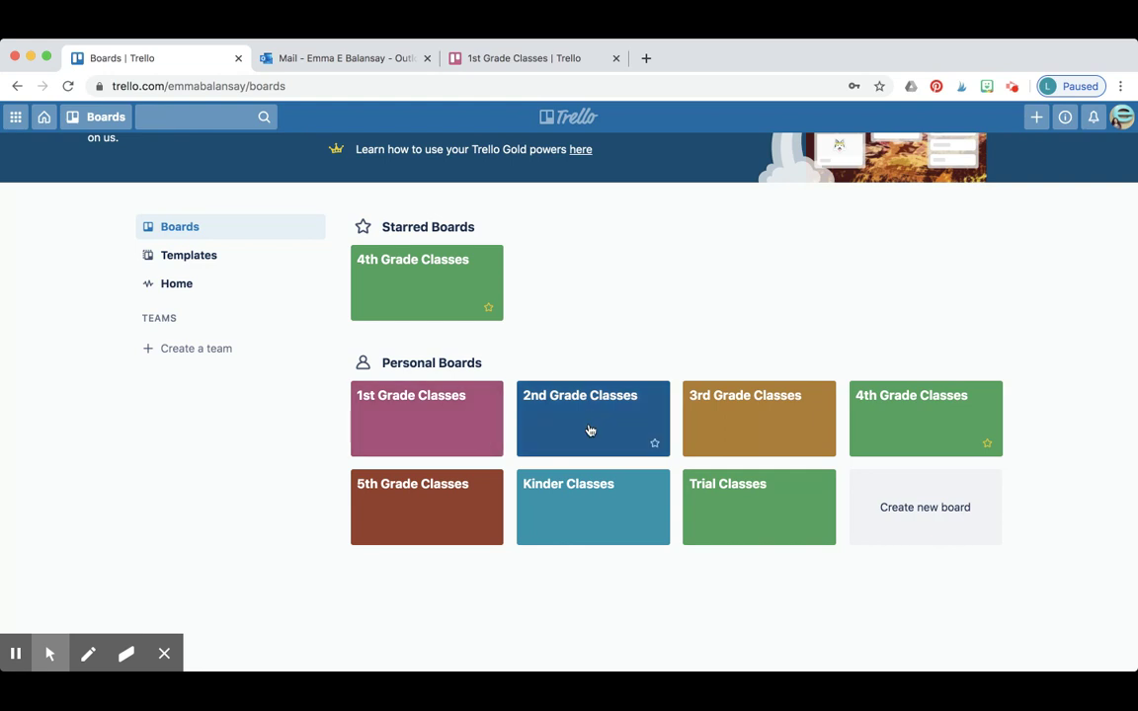
{"action": "left_click", "coordinate": [510, 58]}
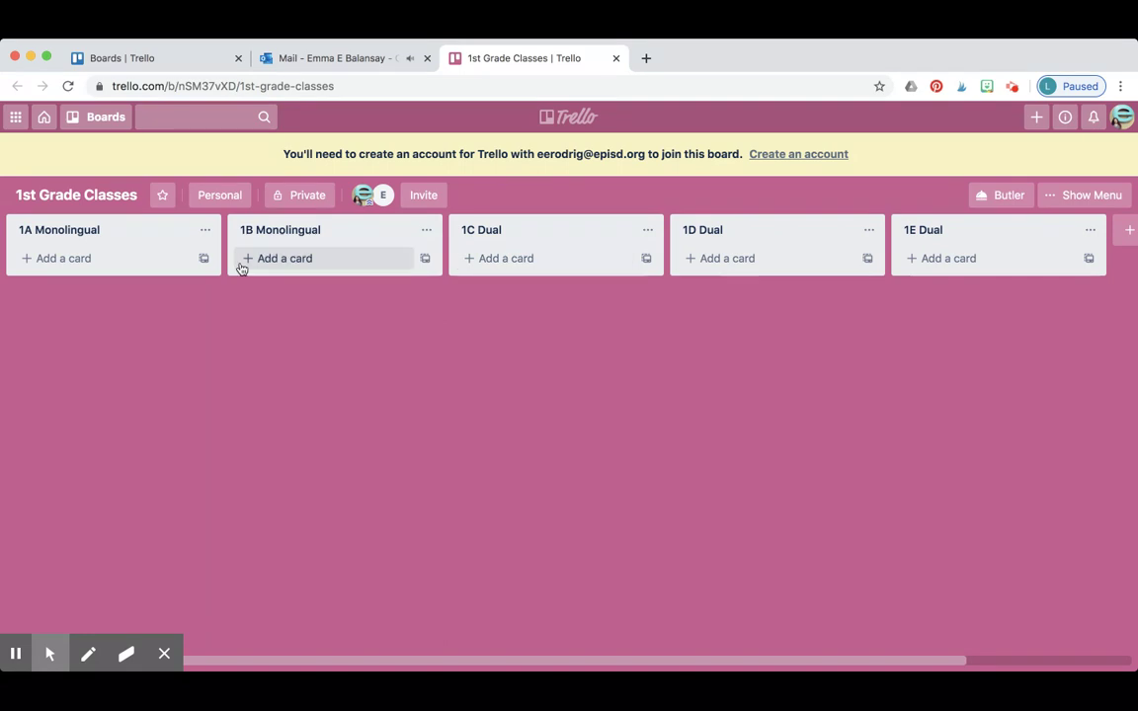
- Add three cards titled "Last, Name", "Last, Name 2" and "Last, Name 3" to the 1A Monolingual list
{"action": "left_click", "coordinate": [80, 262]}
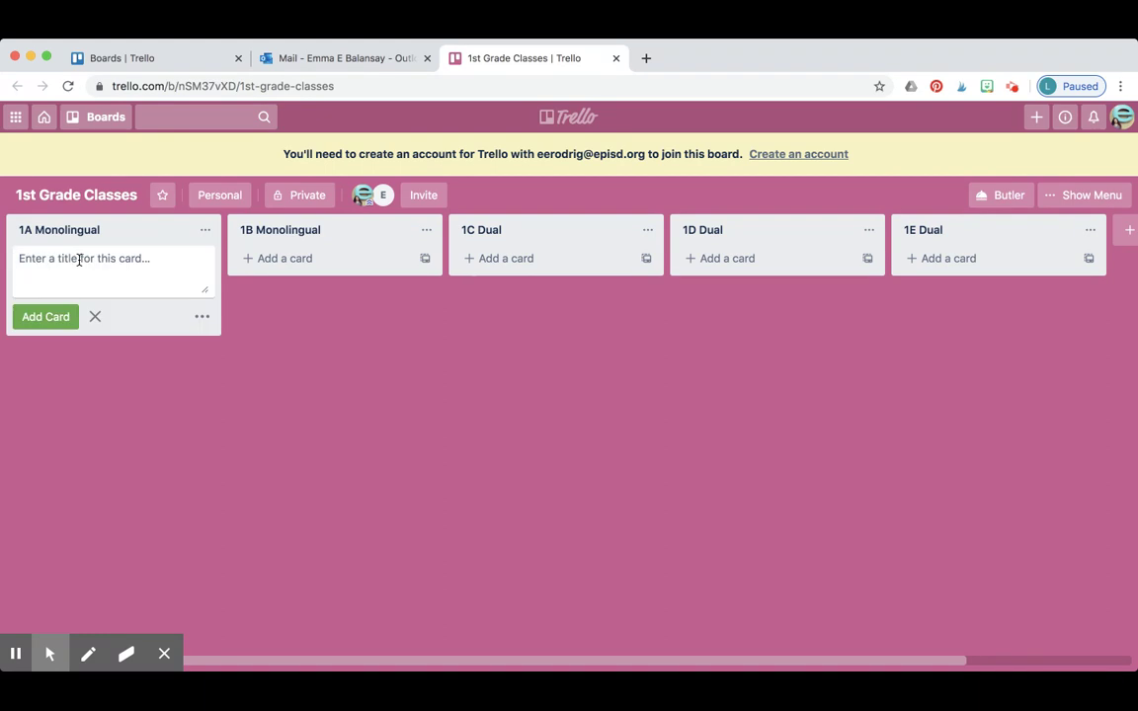
{"action": "type", "text": "Last, Name"}
{"action": "left_click", "coordinate": [38, 314]}
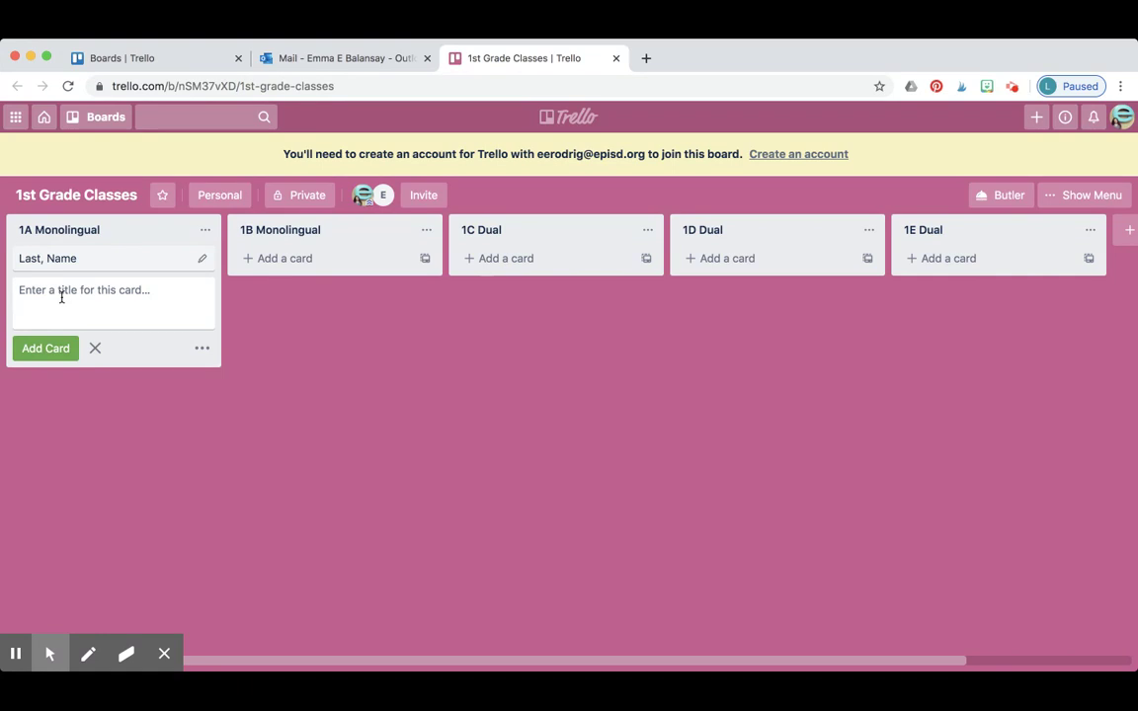
{"action": "type", "text": "Last, Name 2"}
{"action": "left_click", "coordinate": [42, 348]}
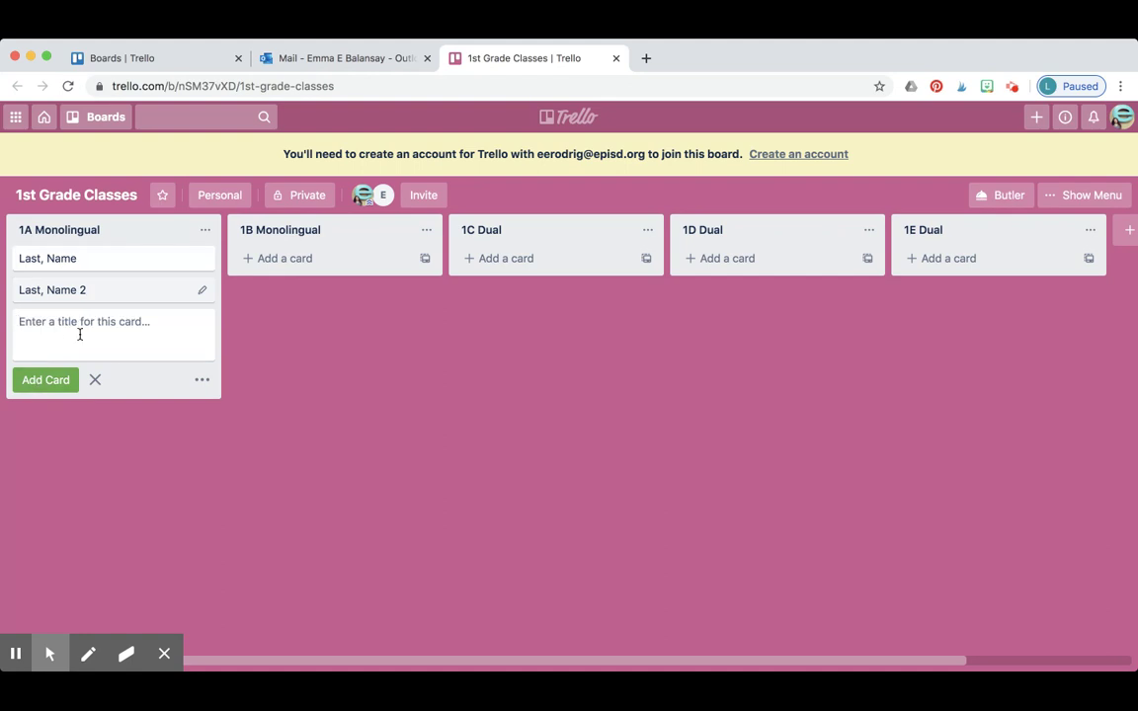
{"action": "type", "text": "Last, Name 3"}
{"action": "left_click", "coordinate": [59, 381]}
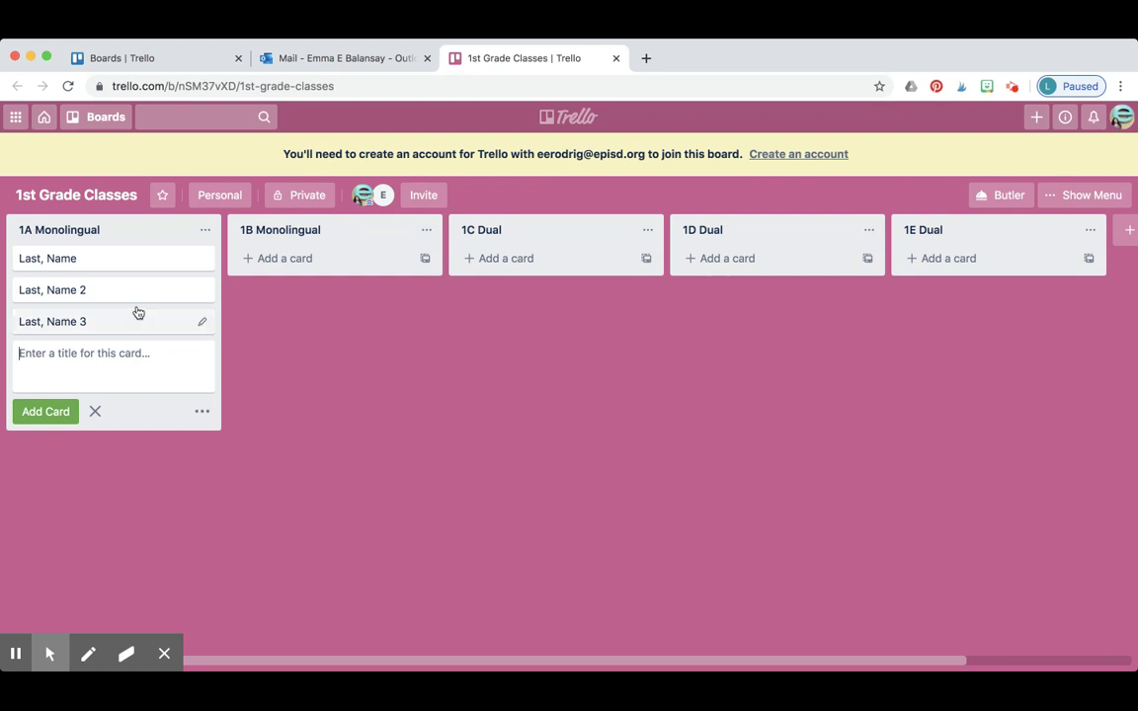
- Assign the blue Boy label to the "Last, Name" card and close the card
{"action": "left_click", "coordinate": [146, 269]}
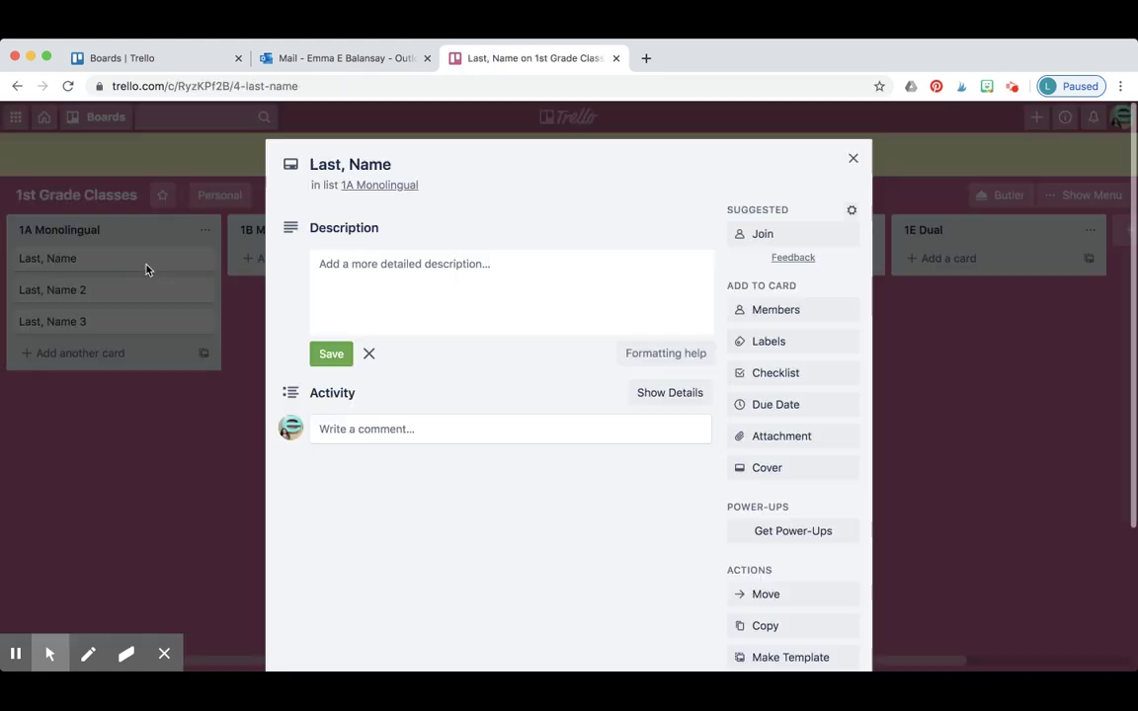
{"action": "left_click", "coordinate": [769, 341]}
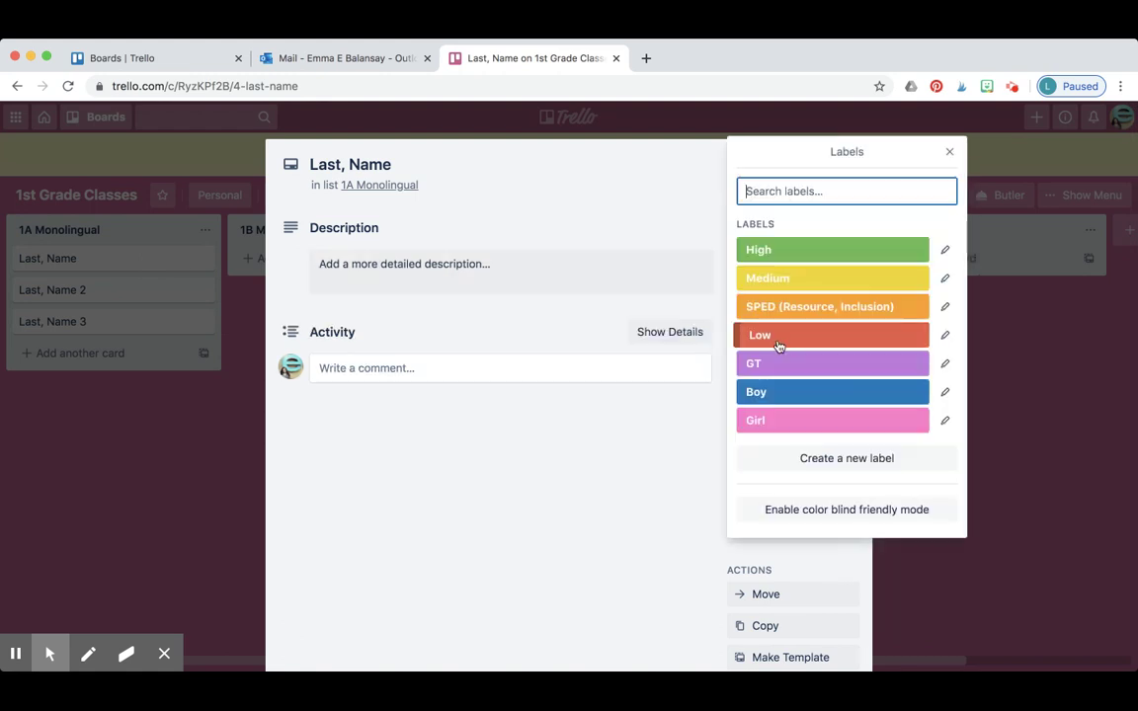
{"action": "left_click", "coordinate": [802, 393]}
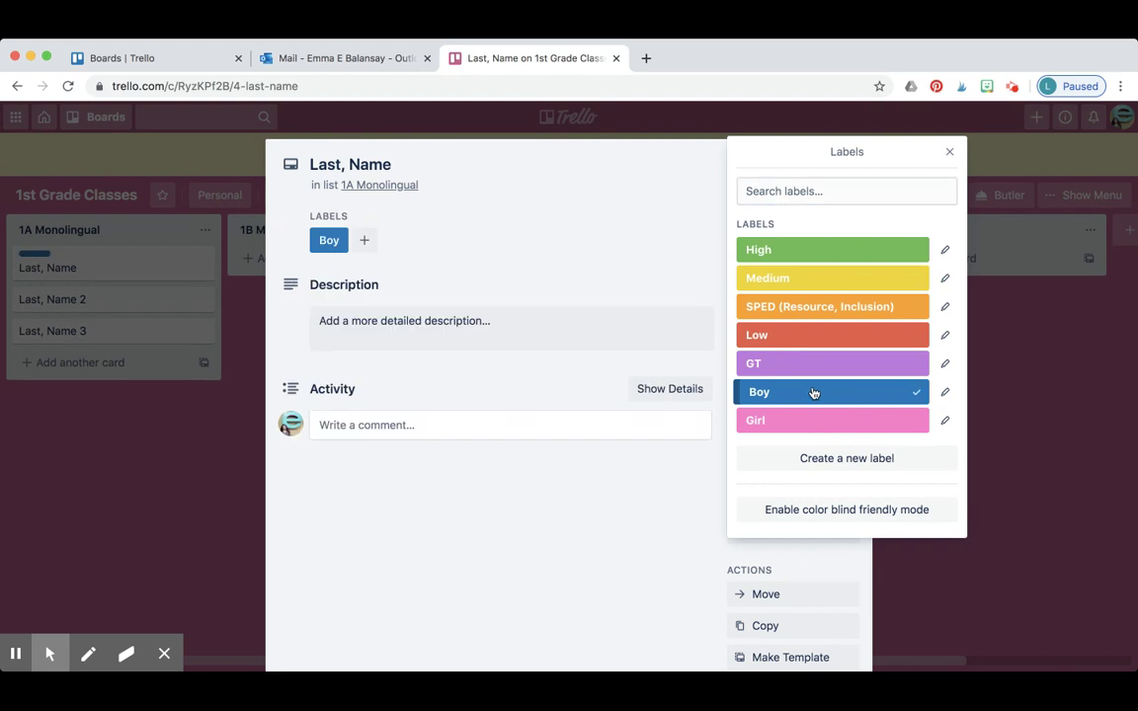
{"action": "left_click", "coordinate": [1067, 448]}
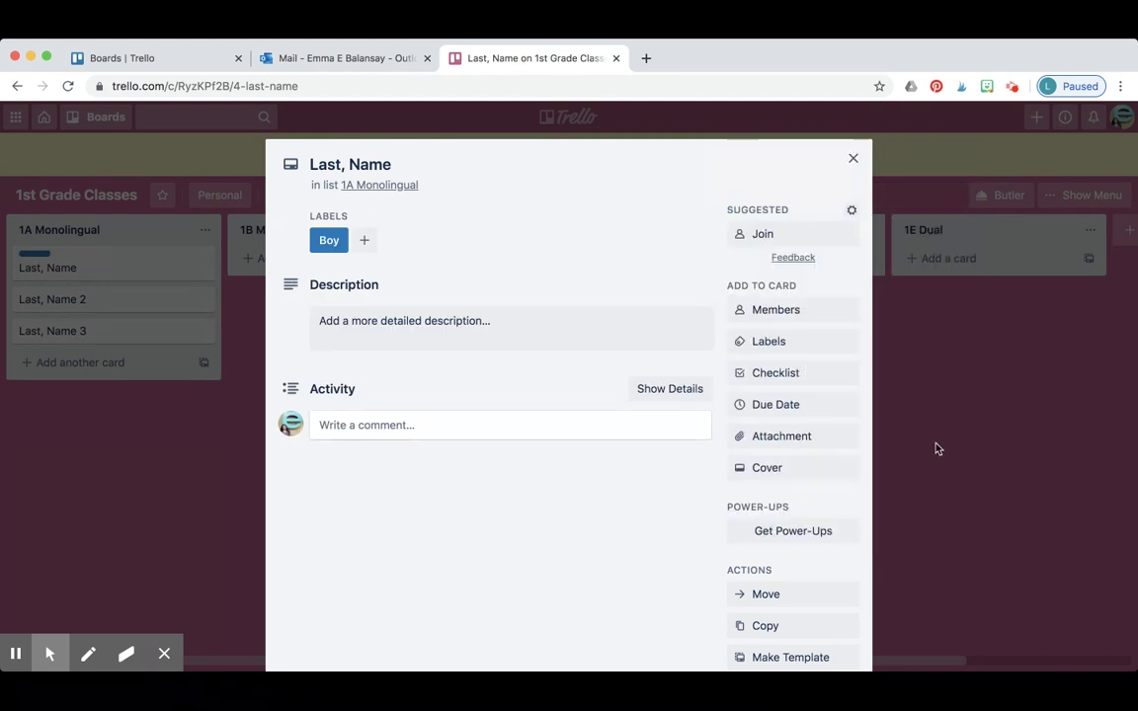
{"action": "left_click", "coordinate": [191, 512]}
- Assign the pink Girl label to the "Last, Name 2" card and close the card
{"action": "left_click", "coordinate": [139, 304]}
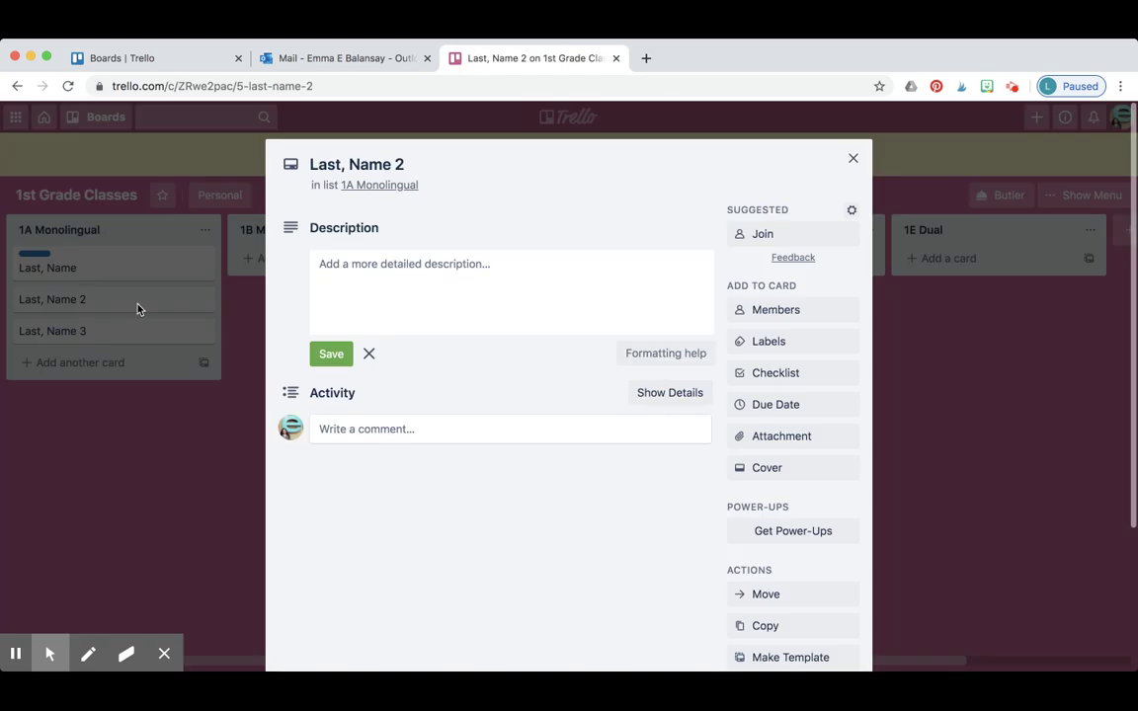
{"action": "left_click", "coordinate": [776, 341]}
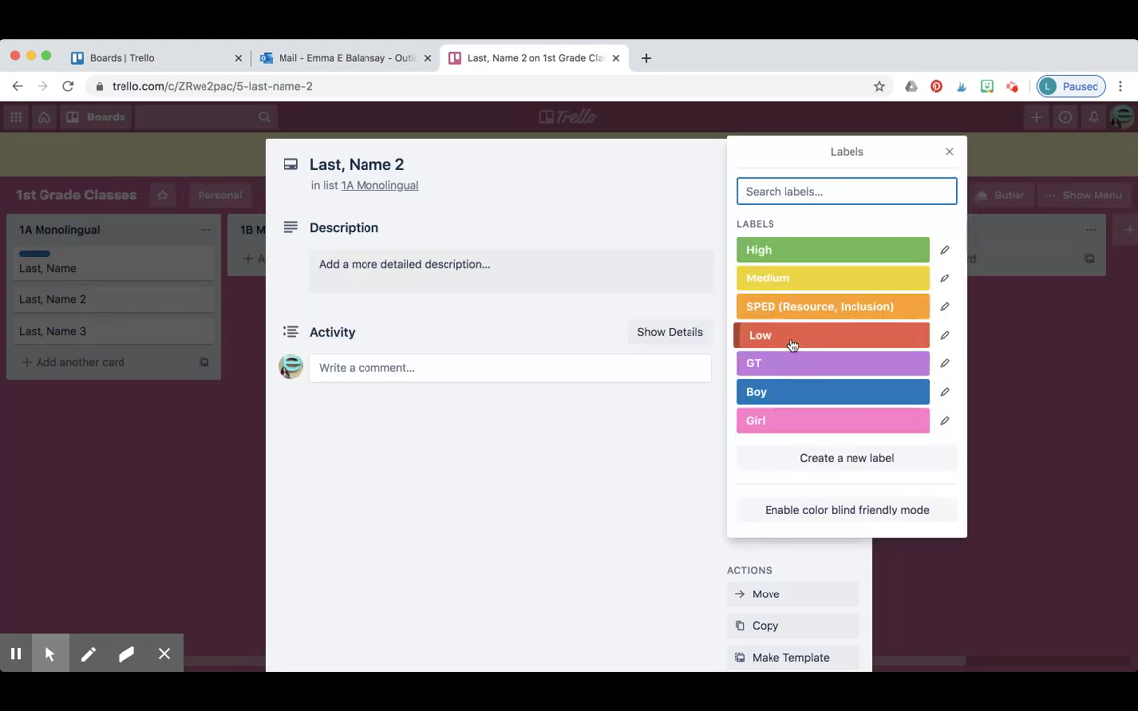
{"action": "left_click", "coordinate": [846, 419]}
{"action": "left_click", "coordinate": [1024, 401]}
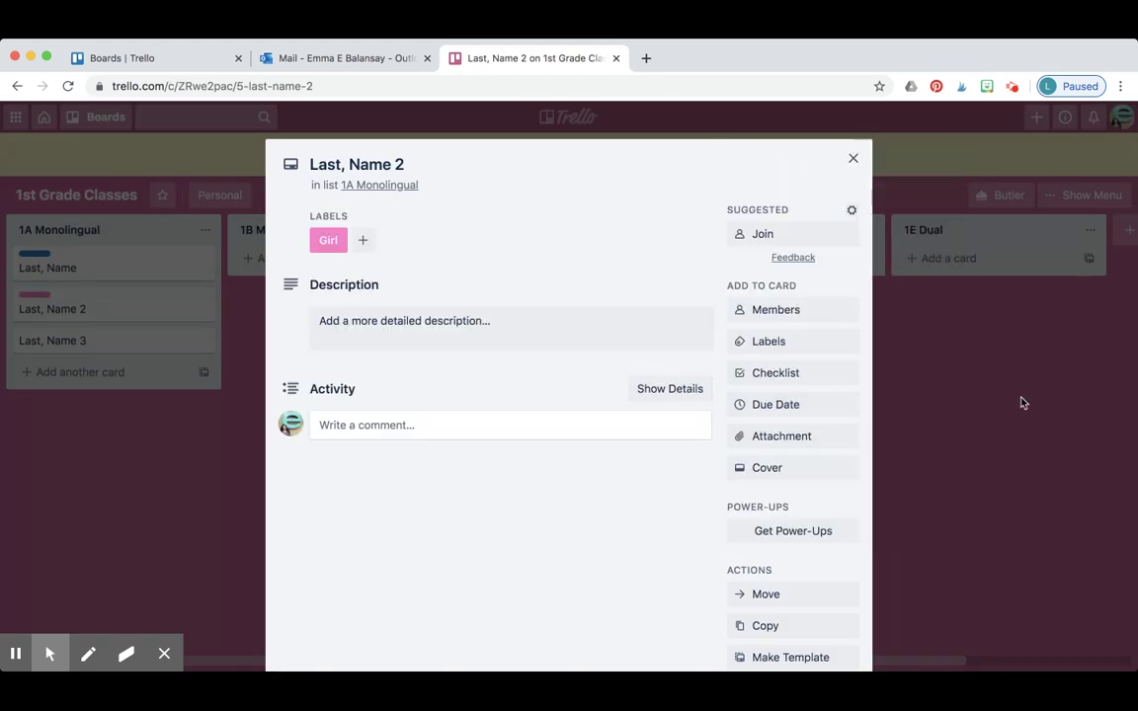
{"action": "left_click", "coordinate": [853, 158]}
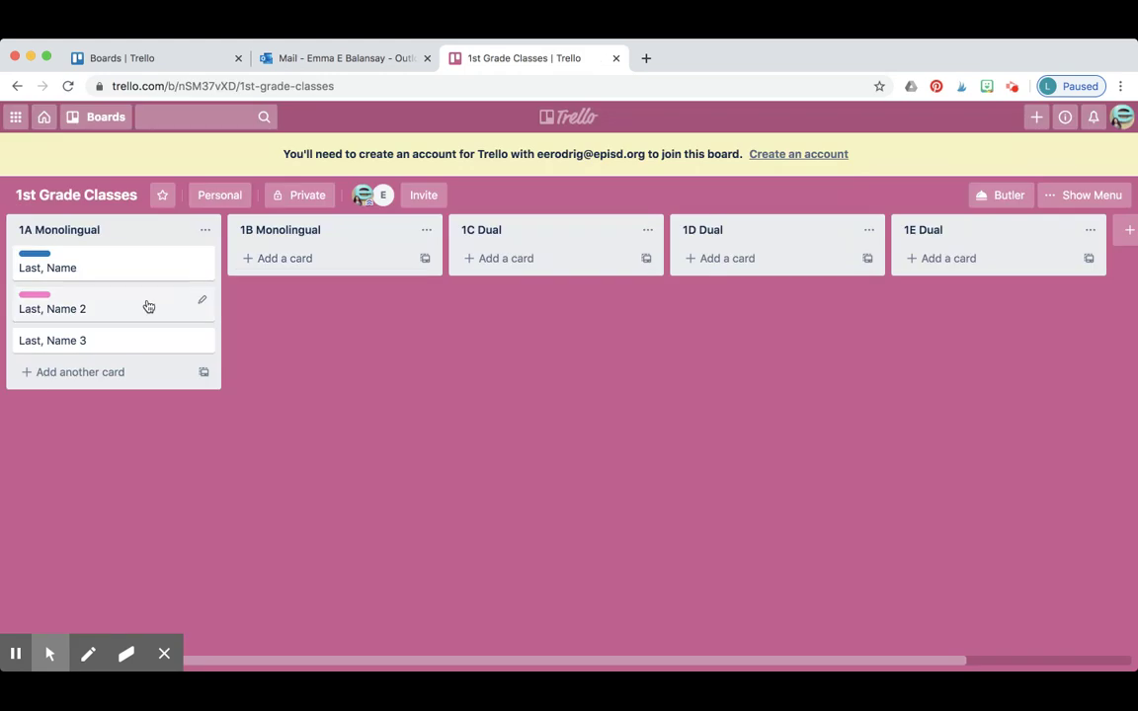
- Assign the blue Boy label to the "Last, Name 3" card and close the card
{"action": "left_click", "coordinate": [123, 342]}
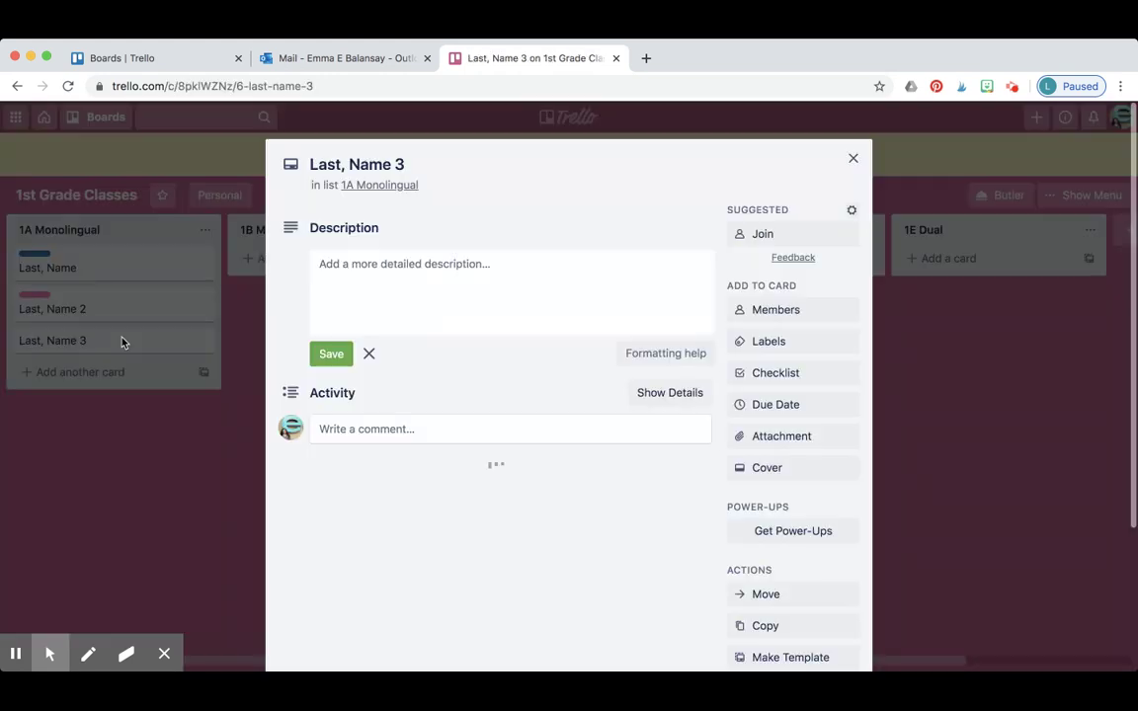
{"action": "left_click", "coordinate": [766, 342]}
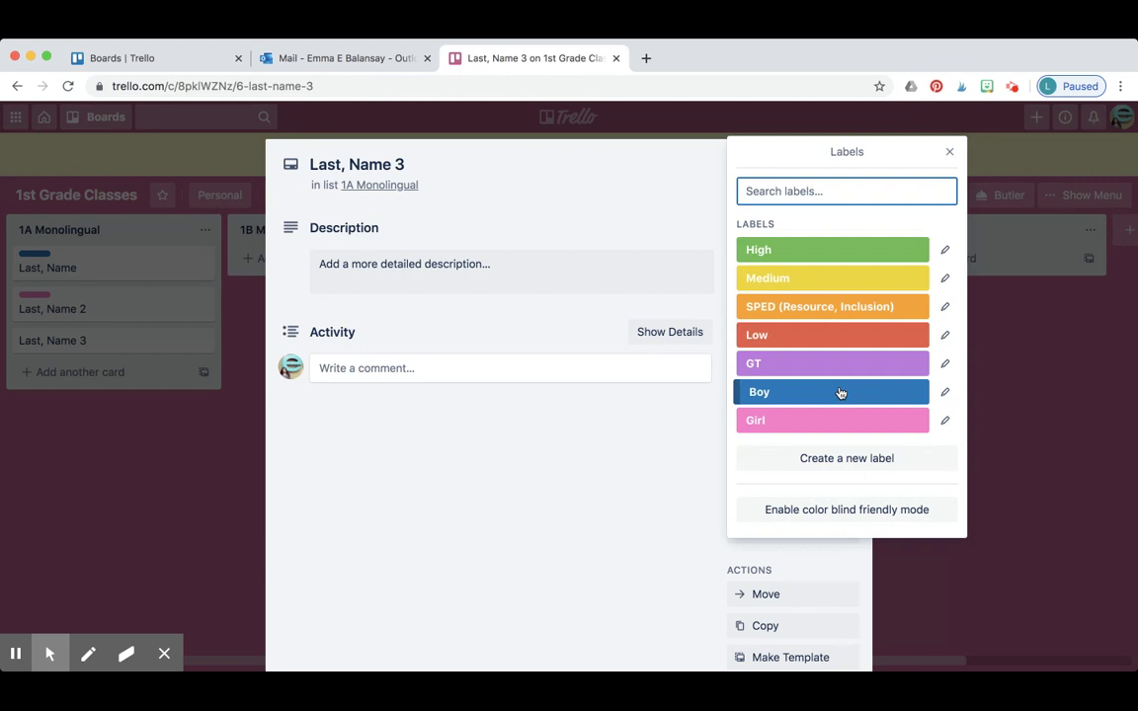
{"action": "left_click", "coordinate": [840, 393]}
{"action": "left_click", "coordinate": [1033, 399]}
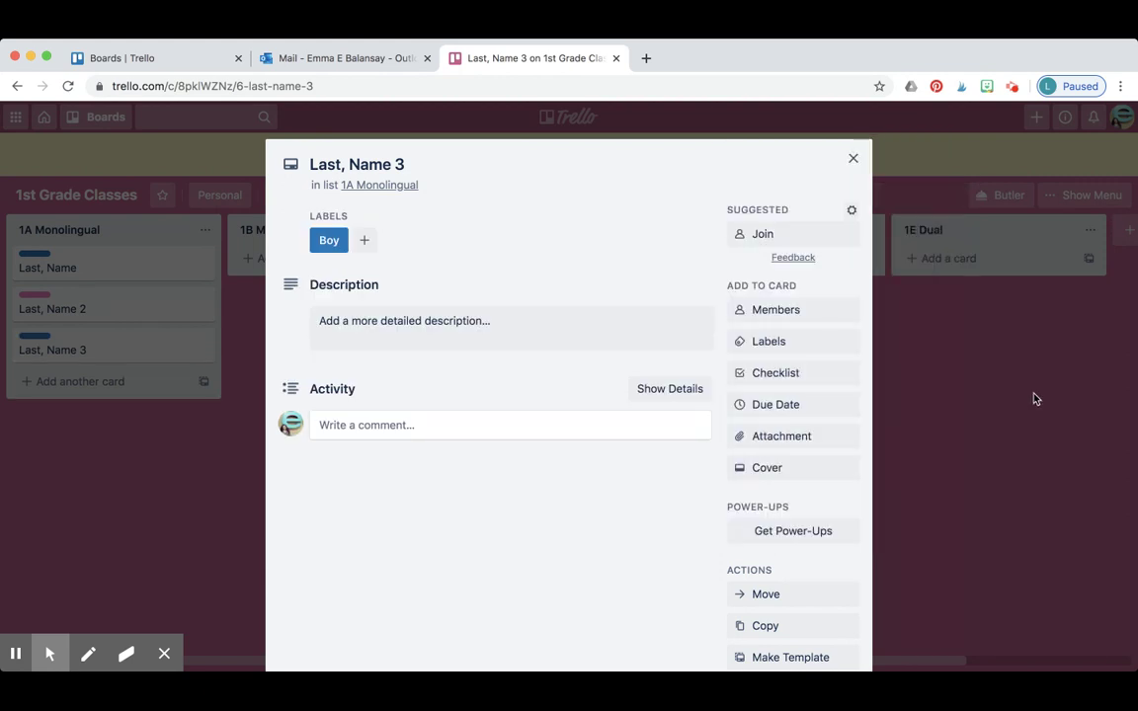
{"action": "left_click", "coordinate": [236, 470]}
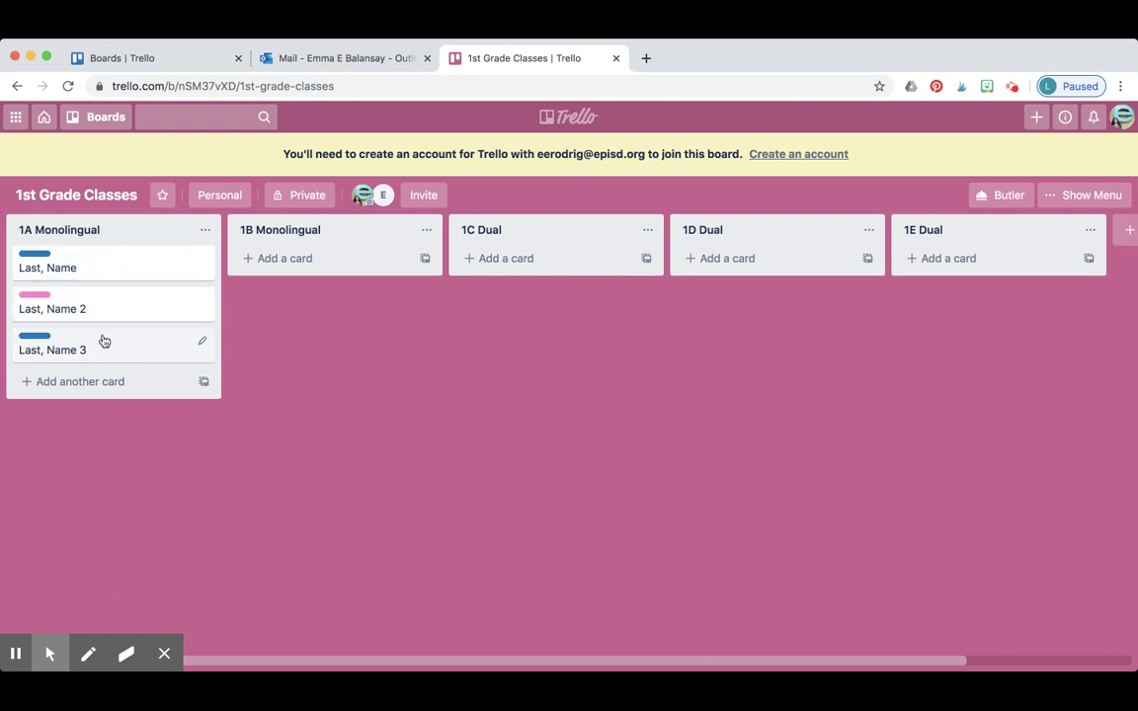
- Add the yellow Medium label to the "Last, Name" card and return to the board
{"action": "left_click", "coordinate": [124, 272]}
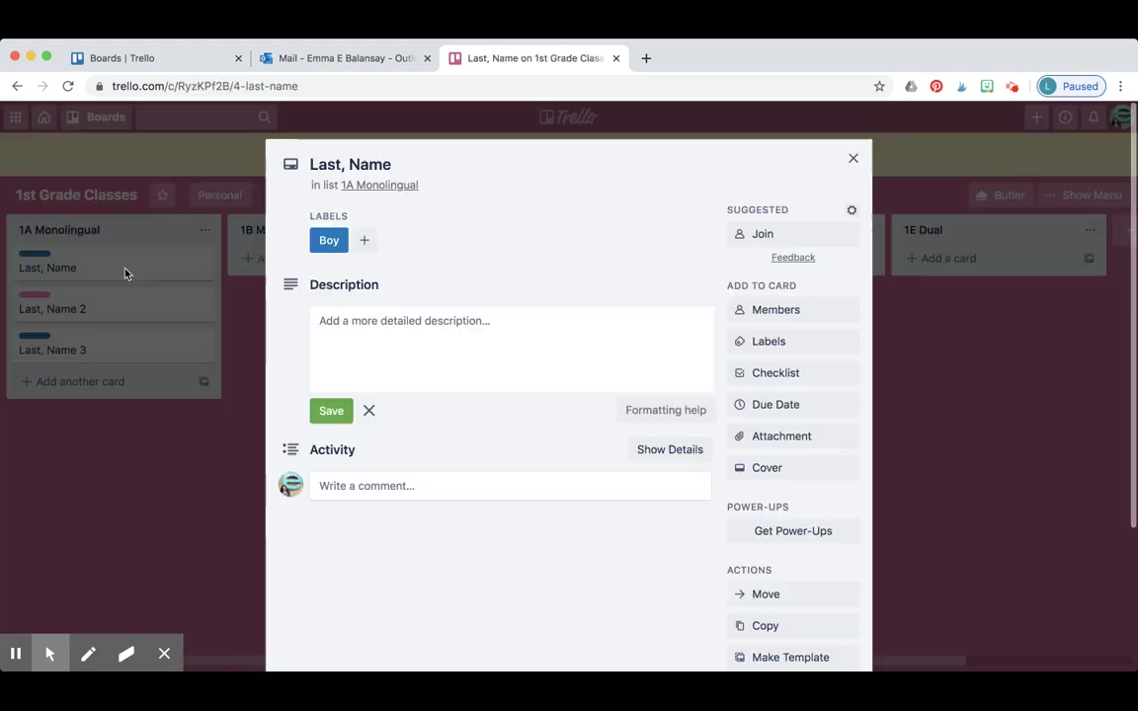
{"action": "left_click", "coordinate": [776, 343]}
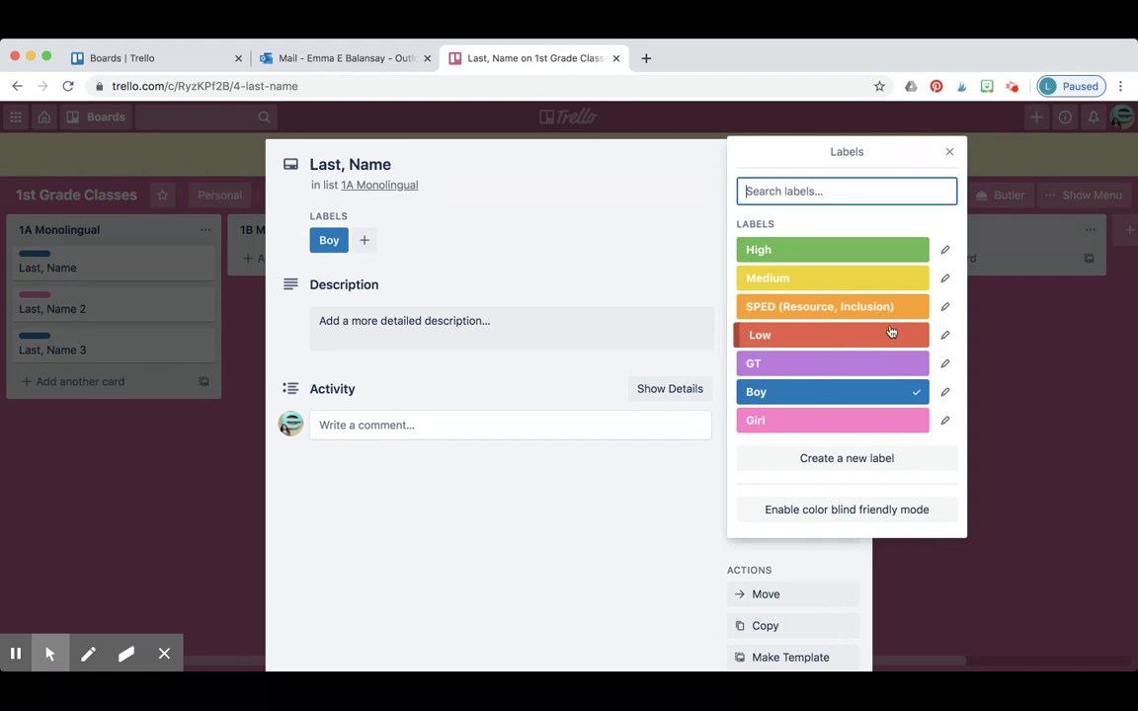
{"action": "left_click", "coordinate": [795, 279]}
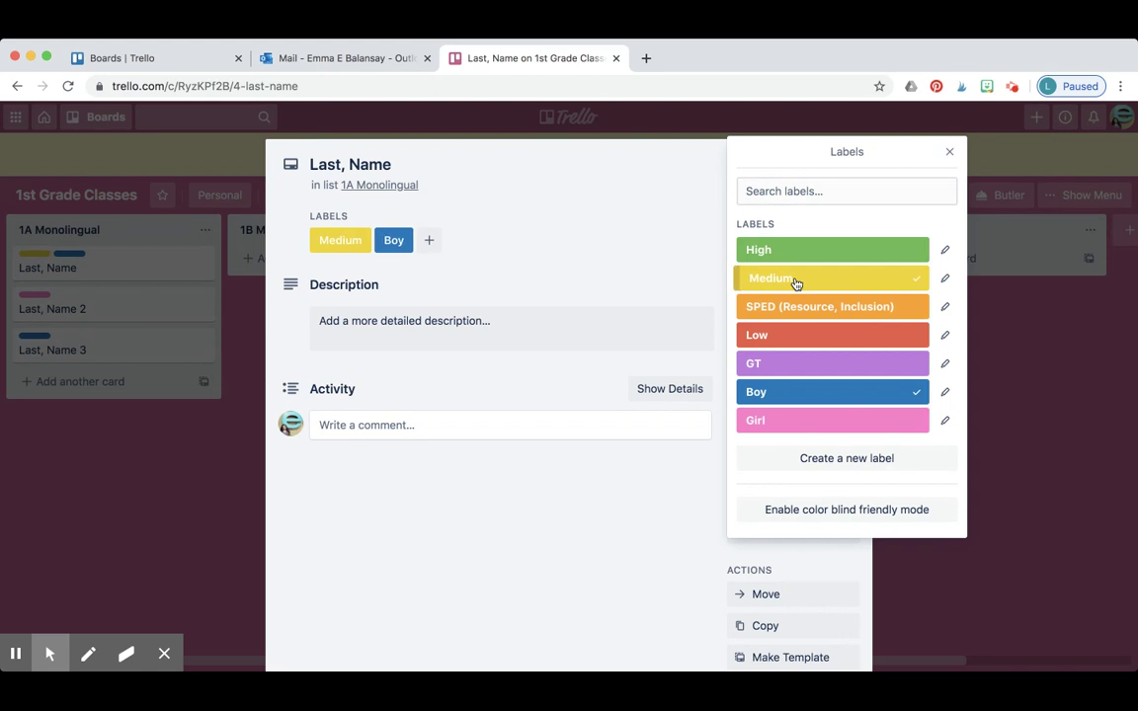
{"action": "left_click", "coordinate": [1008, 381]}
{"action": "left_click", "coordinate": [925, 411]}
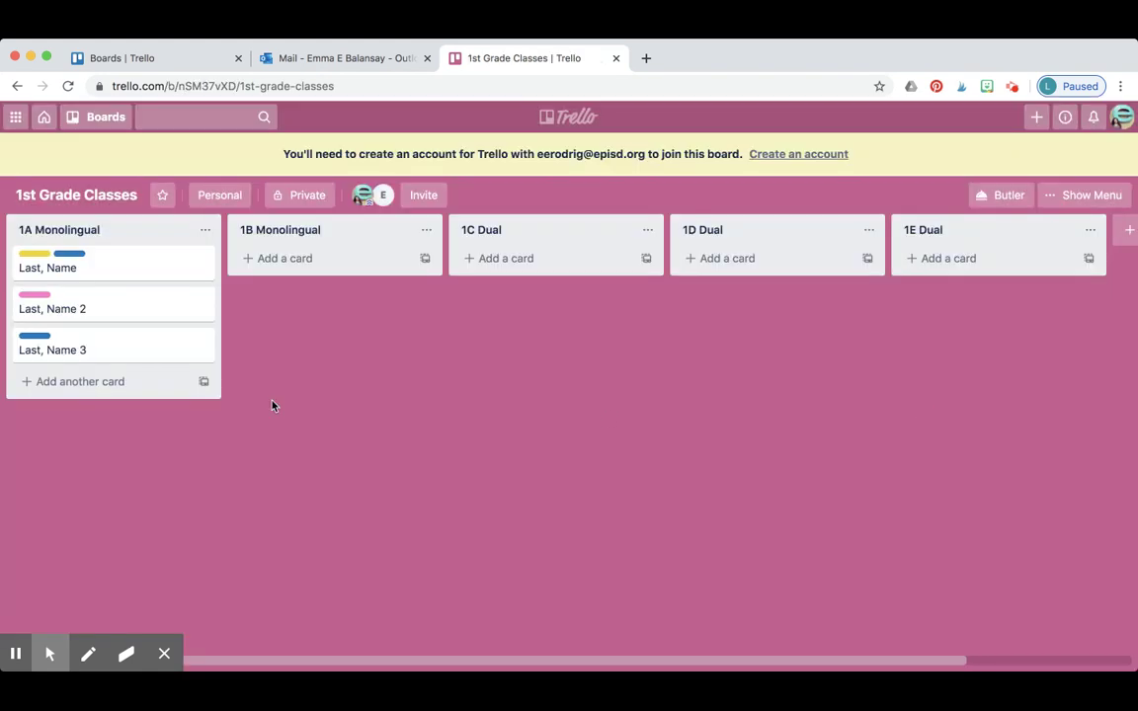
- Add the orange SPED (Resource, Inclusion) label to the "Last, Name 2" card and return to the board
{"action": "left_click", "coordinate": [138, 313]}
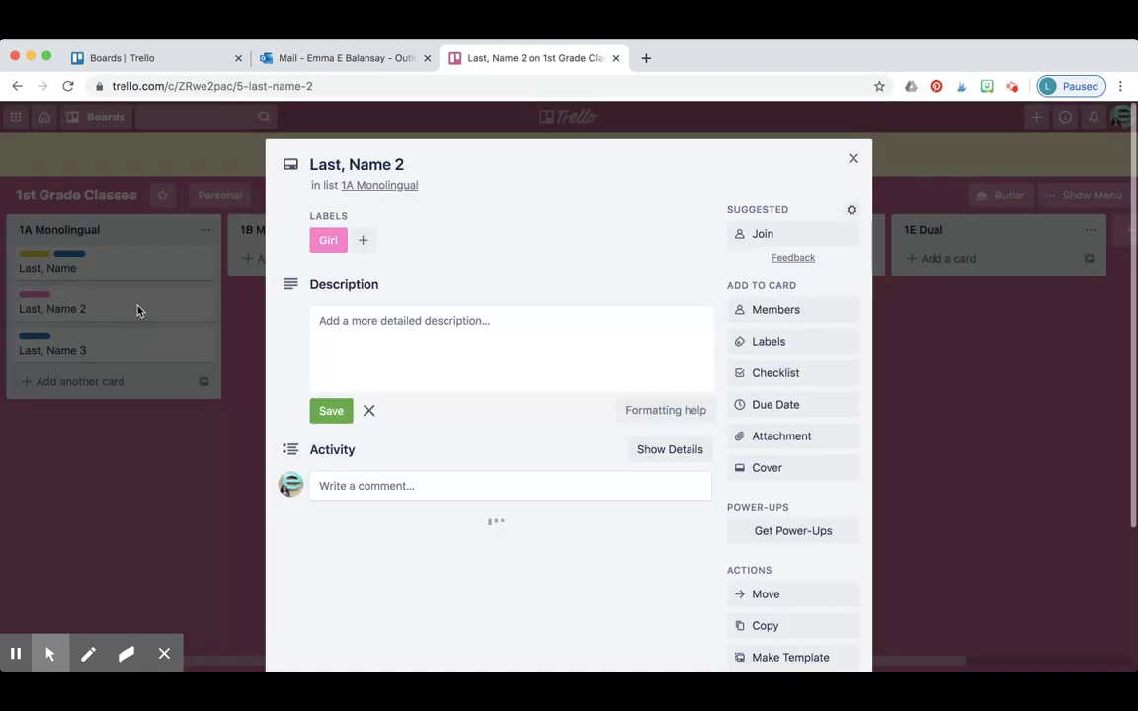
{"action": "left_click", "coordinate": [790, 346]}
{"action": "left_click", "coordinate": [839, 307]}
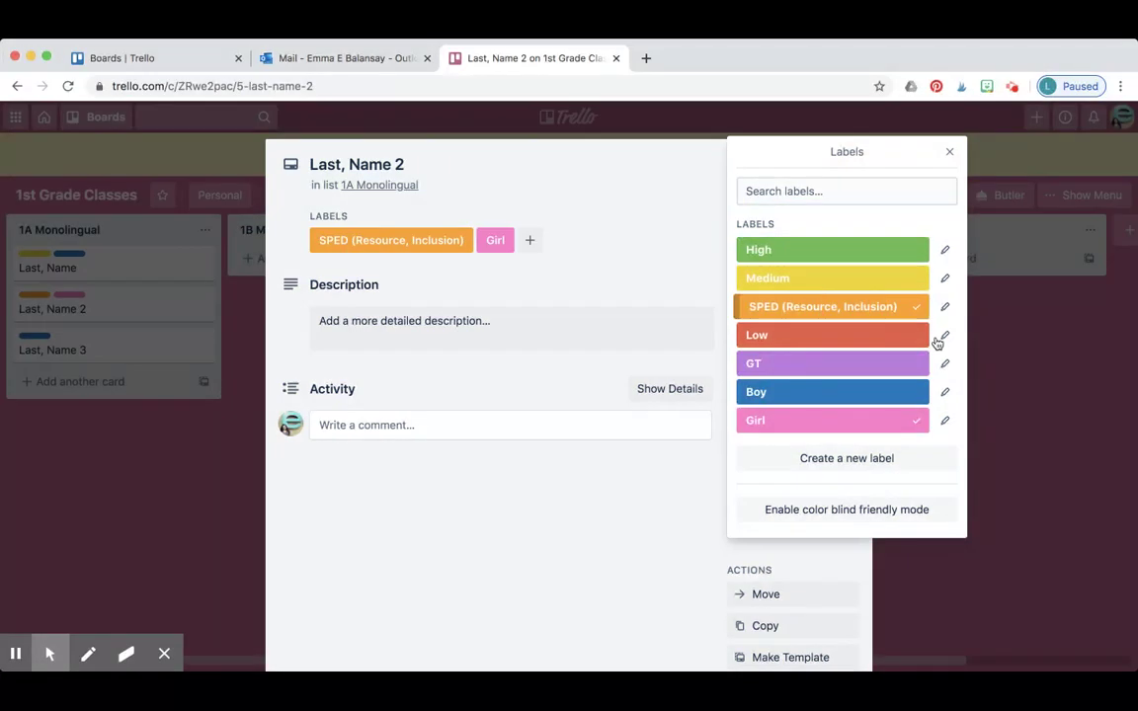
{"action": "left_click", "coordinate": [1008, 381]}
{"action": "left_click", "coordinate": [133, 427]}
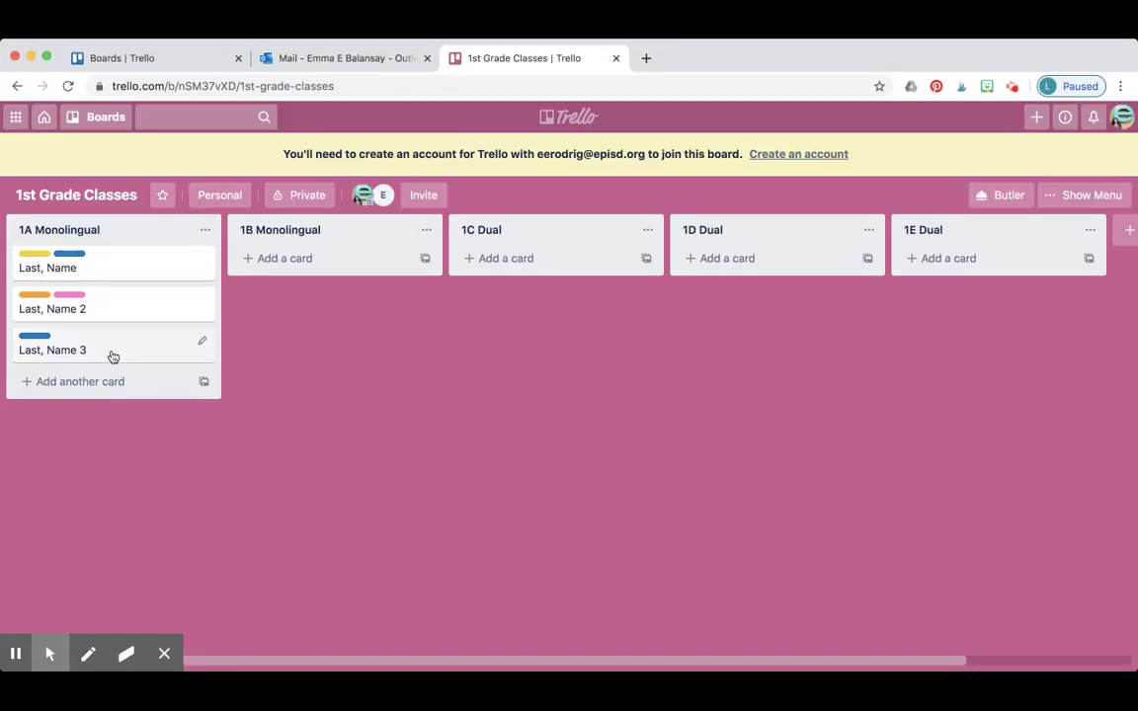
- Add the green High label to the "Last, Name 3" card and return to the board
{"action": "left_click", "coordinate": [178, 355]}
{"action": "left_click", "coordinate": [806, 346]}
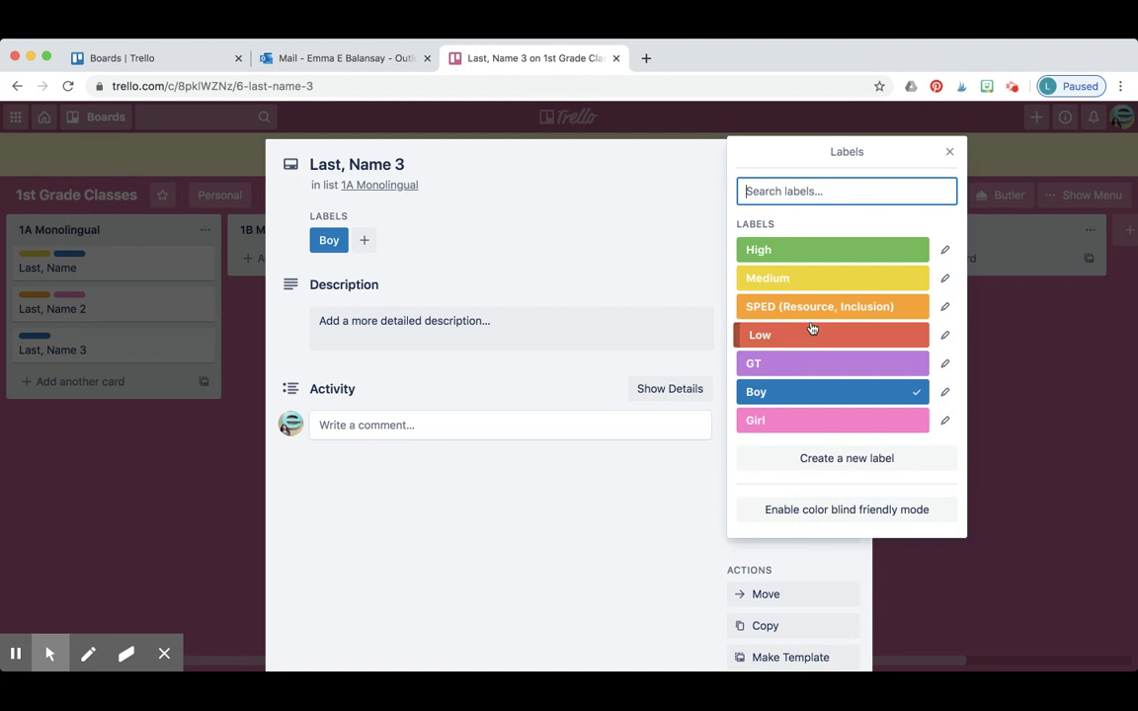
{"action": "left_click", "coordinate": [842, 250]}
{"action": "left_click", "coordinate": [1057, 419]}
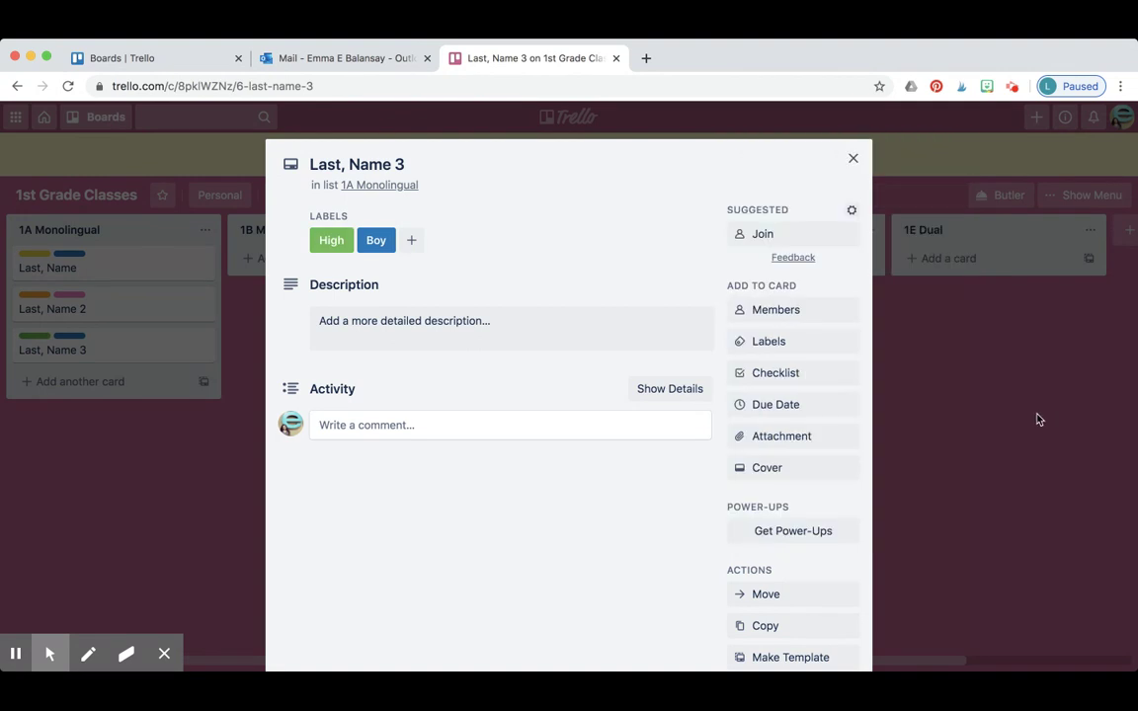
{"action": "left_click", "coordinate": [965, 423]}
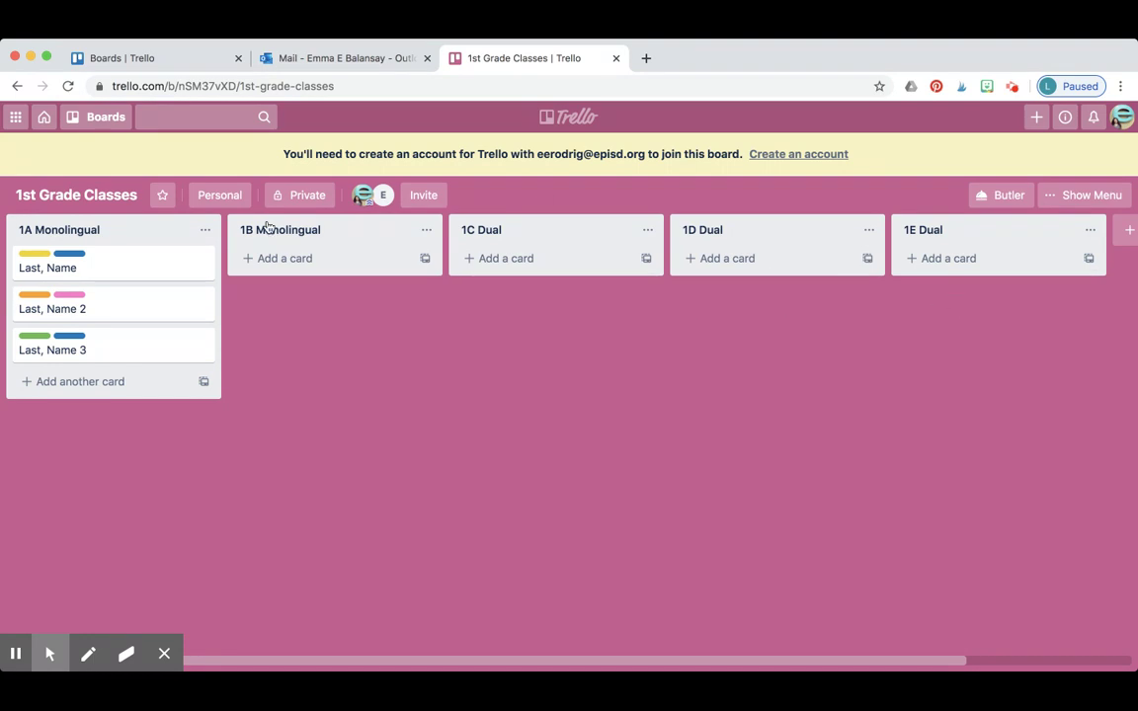
- Open the starred 4th Grade Classes board and look over the labelled student cards in its class lists
{"action": "left_click", "coordinate": [45, 119]}
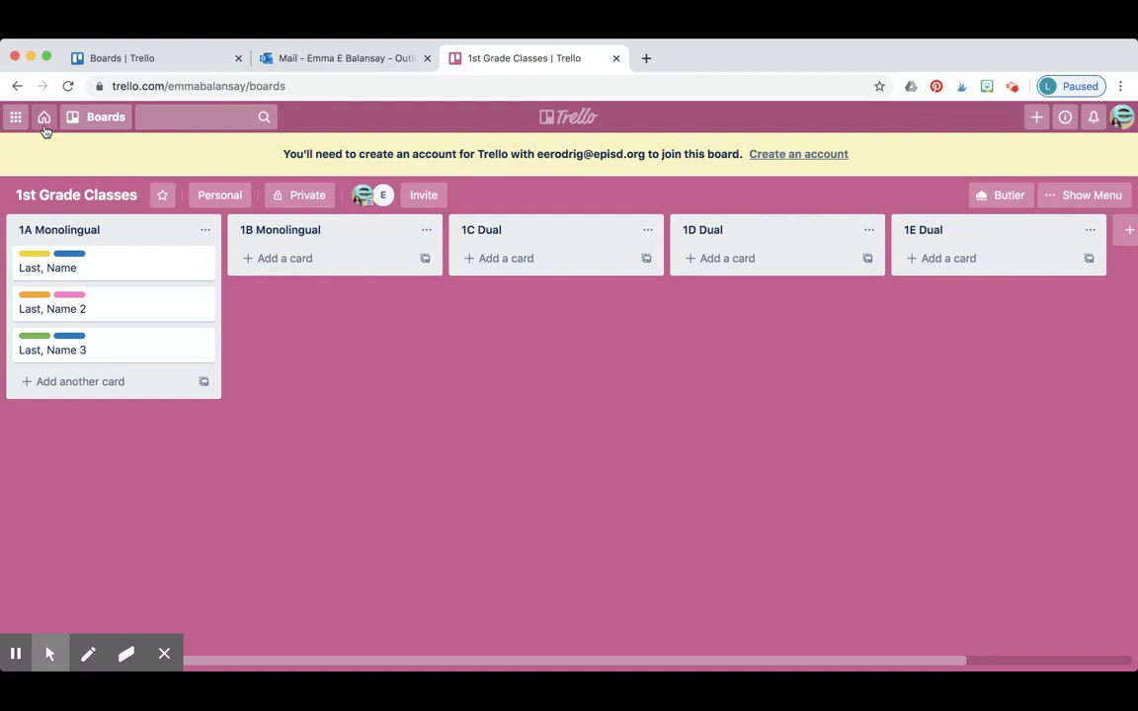
{"action": "scroll", "coordinate": [292, 533], "scroll_direction": "down", "scroll_amount": 1}
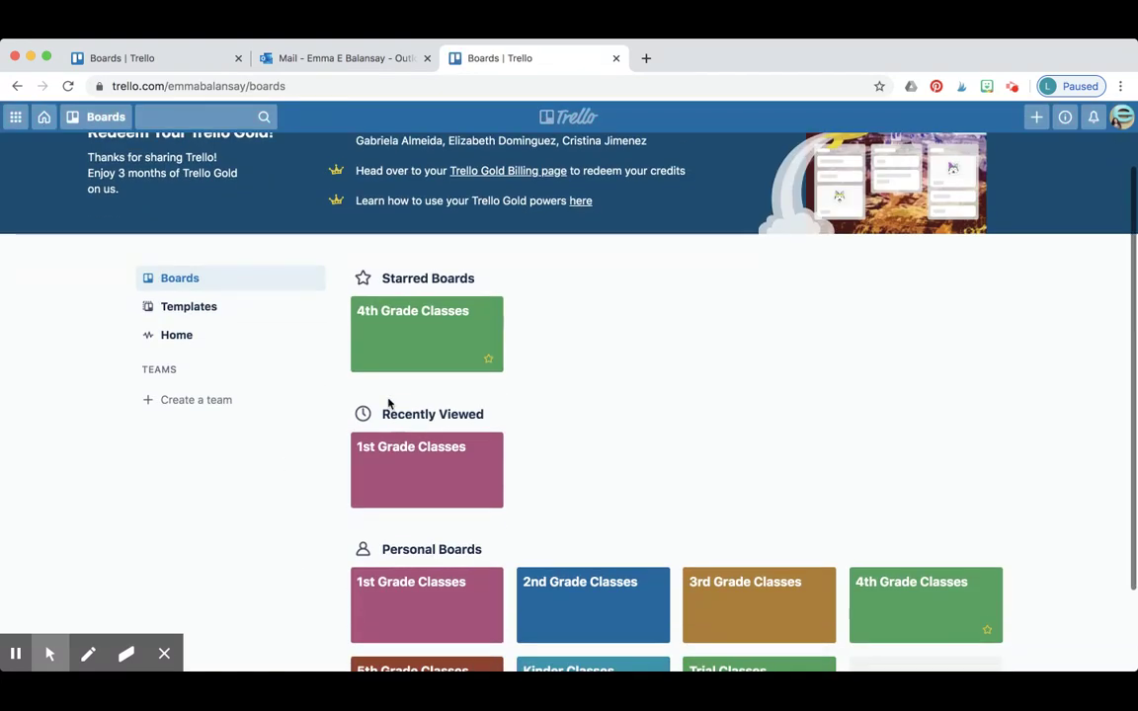
{"action": "left_click", "coordinate": [440, 333]}
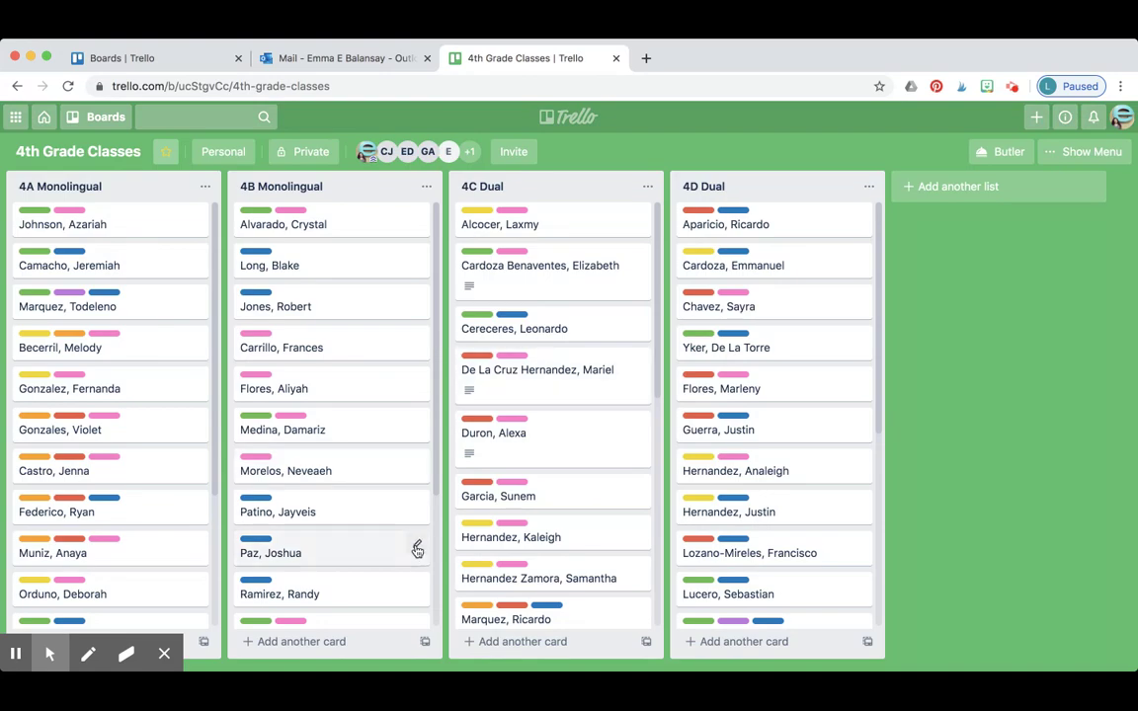
{"action": "scroll", "coordinate": [417, 550], "scroll_direction": "down", "scroll_amount": 2}
{"action": "scroll", "coordinate": [414, 546], "scroll_direction": "up", "scroll_amount": 2}
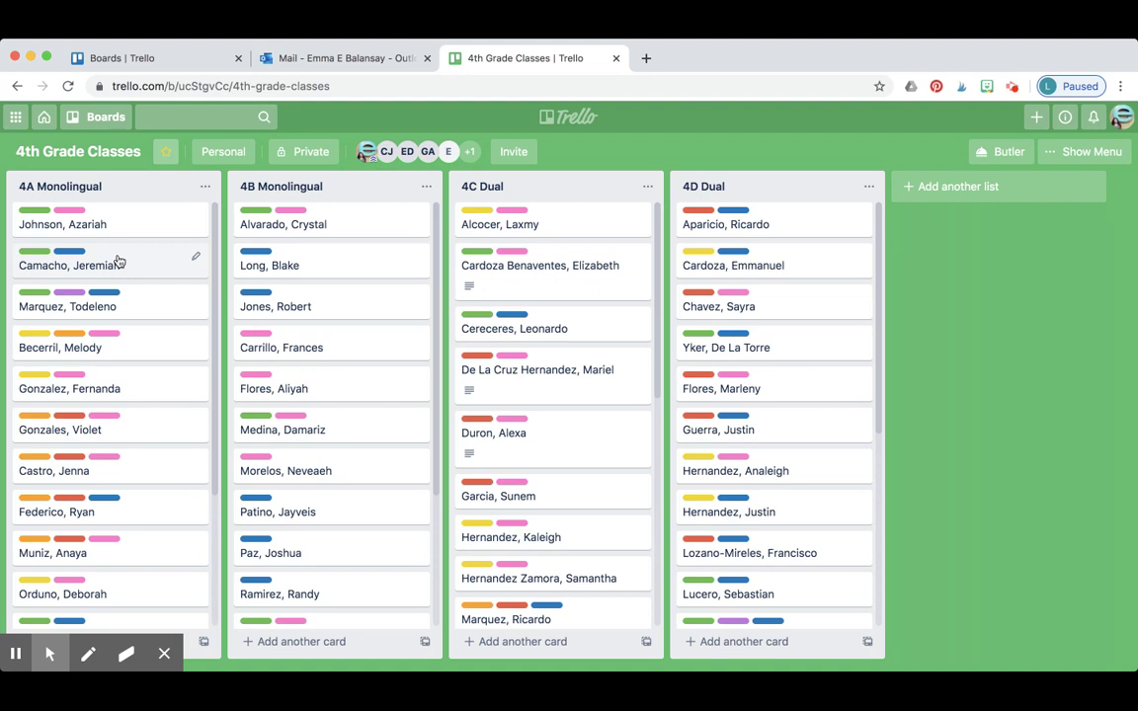
{"action": "mouse_move", "coordinate": [117, 259]}
{"action": "left_mouse_down"}
{"action": "mouse_move", "coordinate": [371, 256]}
{"action": "mouse_move", "coordinate": [127, 263]}
{"action": "left_mouse_up"}
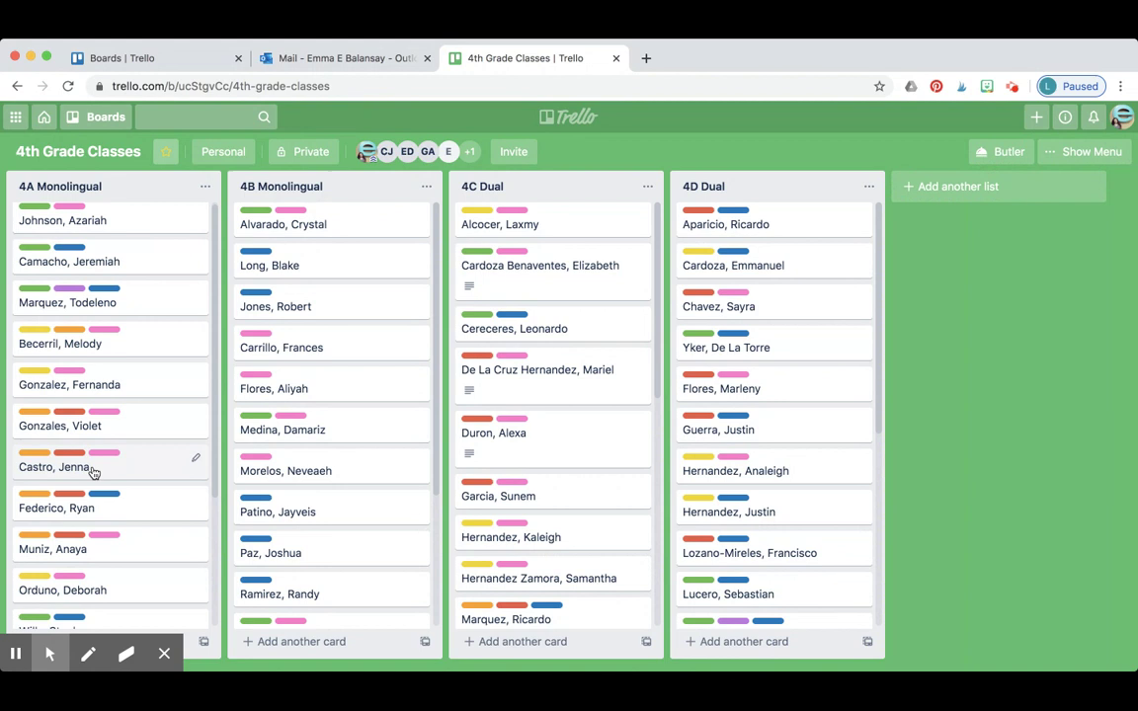
- Move the lower green- and blue-labelled card in the 4A Monolingual list up directly below the card labelled green, purple and blue
{"action": "scroll", "coordinate": [89, 471], "scroll_direction": "down", "scroll_amount": 1}
{"action": "scroll", "coordinate": [87, 464], "scroll_direction": "up", "scroll_amount": 1}
{"action": "scroll", "coordinate": [99, 425], "scroll_direction": "down", "scroll_amount": 1}
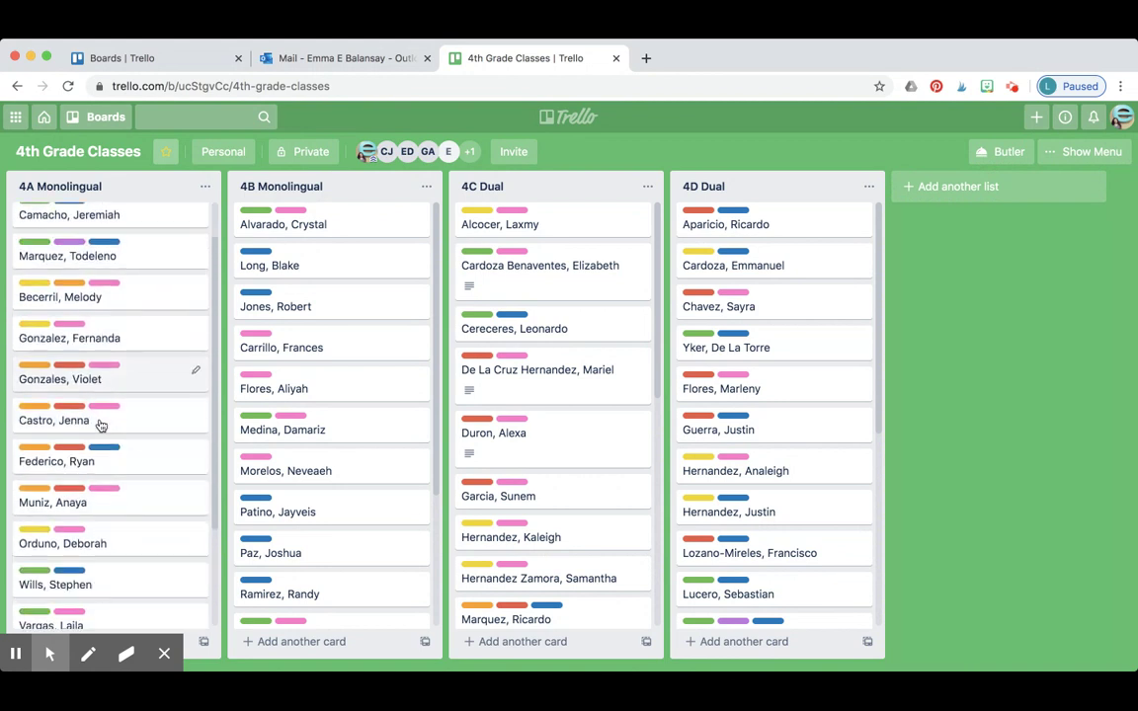
{"action": "scroll", "coordinate": [100, 424], "scroll_direction": "down", "scroll_amount": 2}
{"action": "left_click_drag", "start_coordinate": [108, 500], "coordinate": [112, 301]}
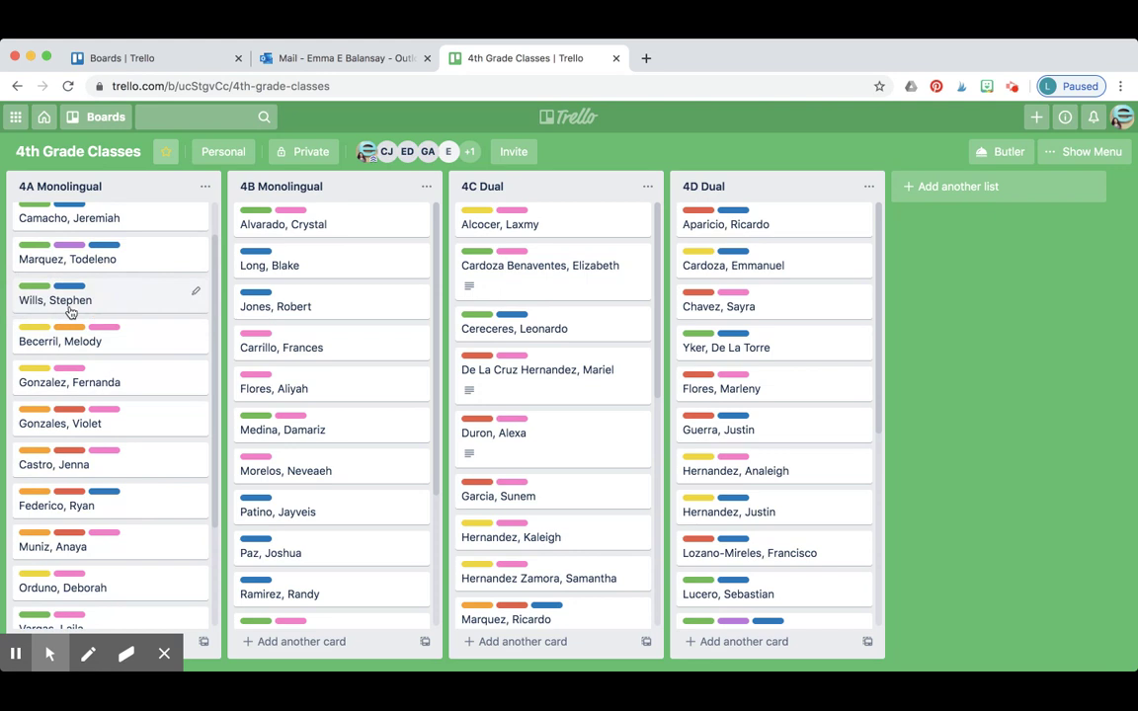
- Move the green- and pink-labelled card near the end of 4A Monolingual up to fifth place, beneath the other green-labelled cards
{"action": "scroll", "coordinate": [111, 553], "scroll_direction": "down", "scroll_amount": 2}
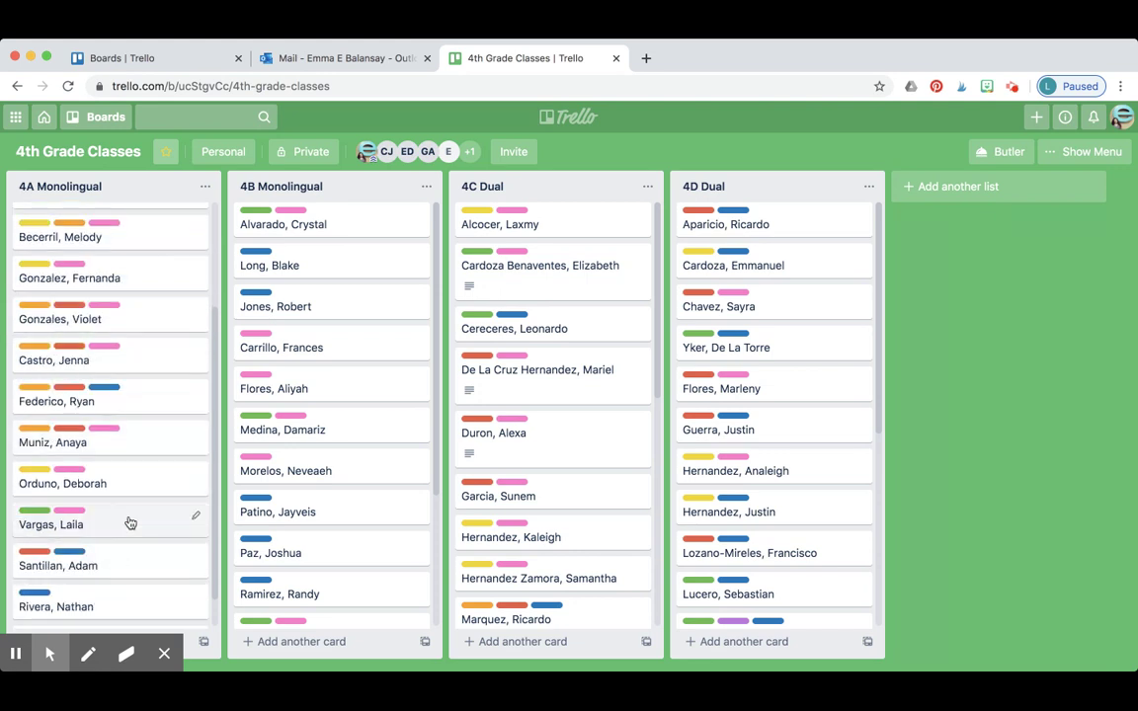
{"action": "left_click_drag", "start_coordinate": [127, 521], "coordinate": [124, 319]}
{"action": "scroll", "coordinate": [156, 430], "scroll_direction": "up", "scroll_amount": 2}
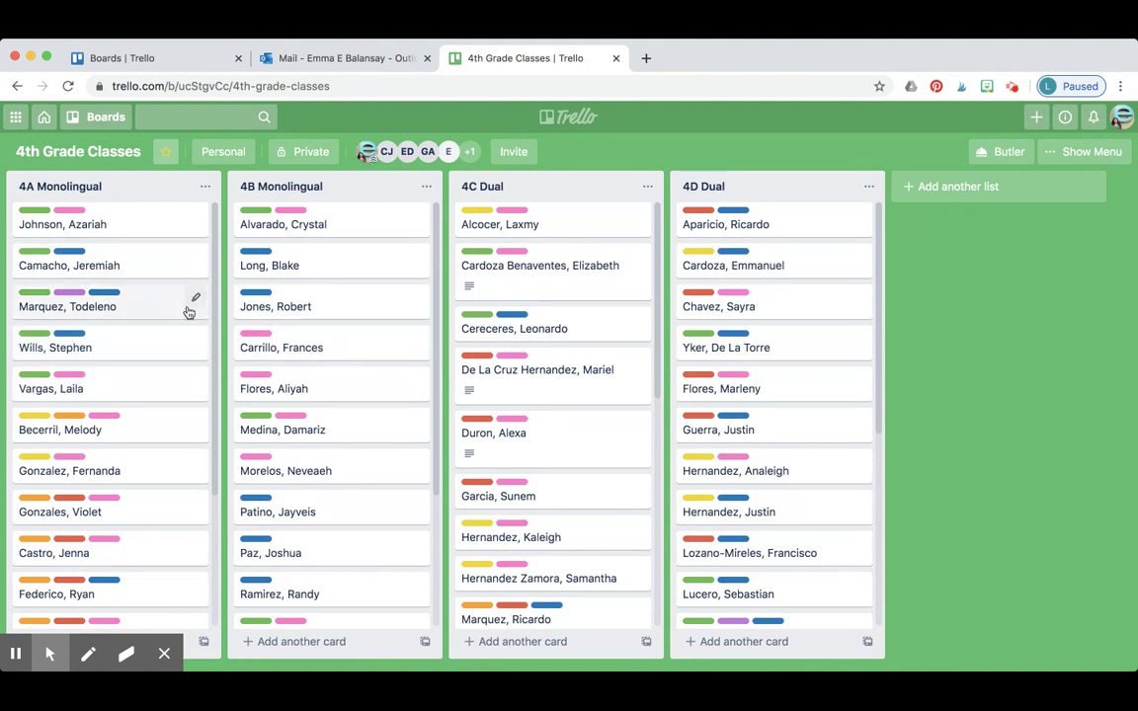
- Move the second card of 4A Monolingual, labelled green and blue, to third place in the 4B Monolingual list
{"action": "left_click_drag", "start_coordinate": [146, 263], "coordinate": [325, 322]}
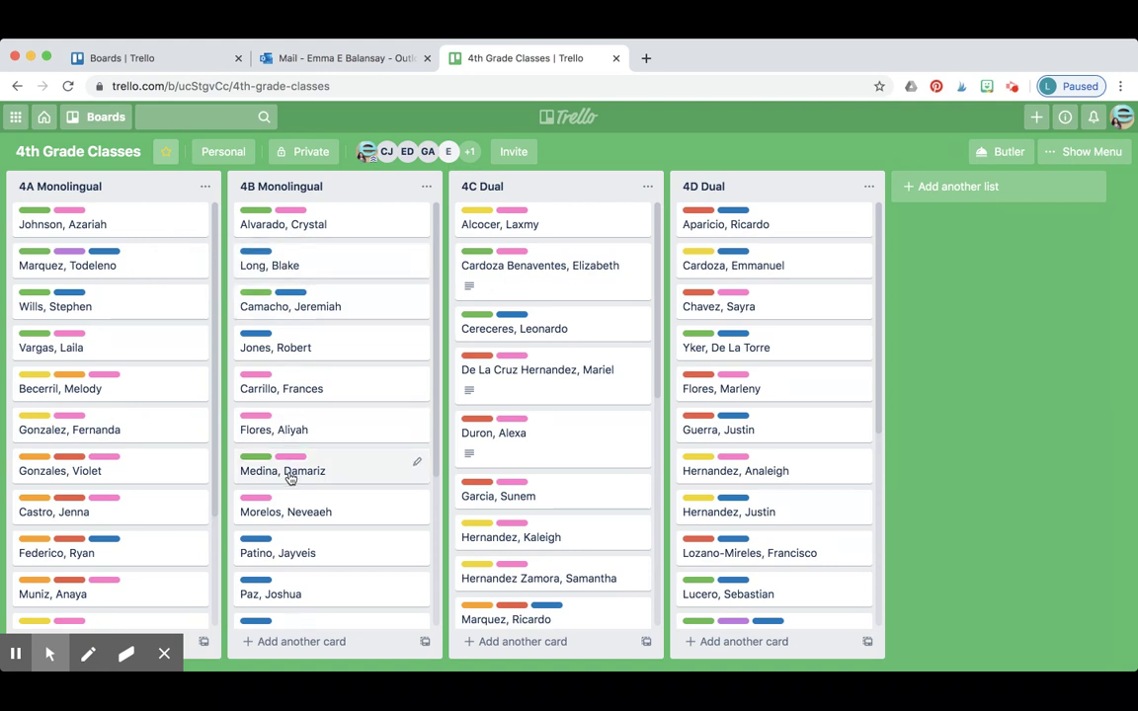
{"action": "scroll", "coordinate": [289, 477], "scroll_direction": "down", "scroll_amount": 5}
{"action": "scroll", "coordinate": [146, 533], "scroll_direction": "down", "scroll_amount": 3}
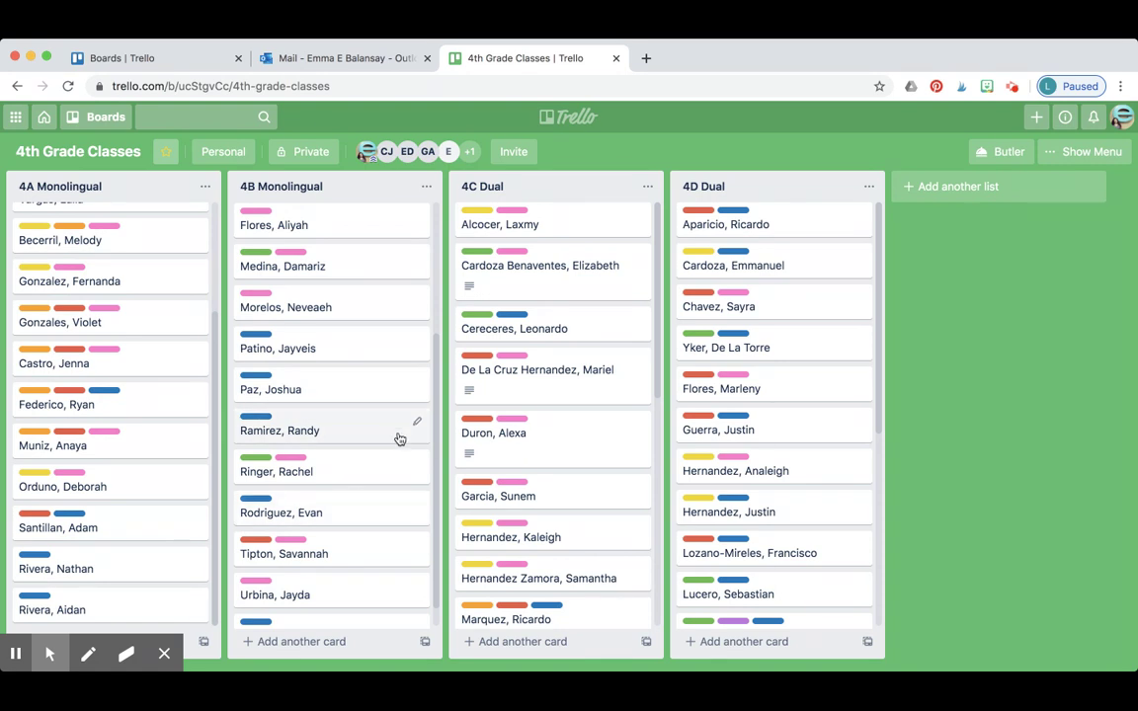
- View the 1st Grade Classes board invitation e-mail in Outlook and return to the 4th Grade Classes board in Trello
{"action": "left_click", "coordinate": [361, 65]}
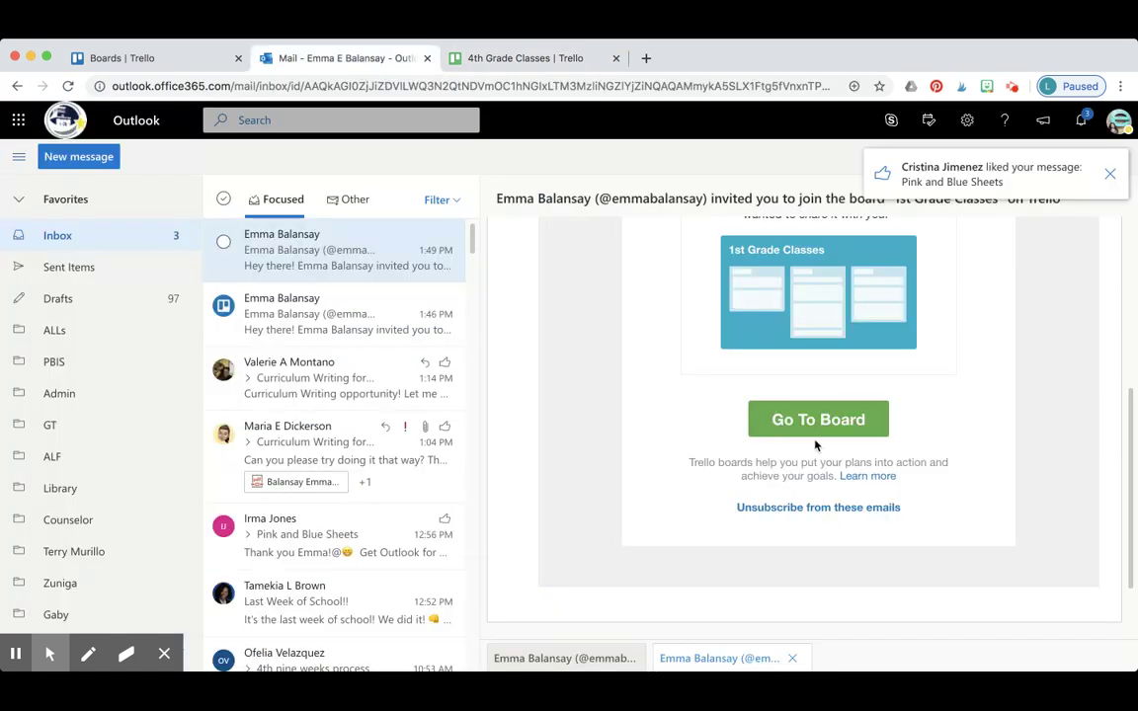
{"action": "left_click", "coordinate": [550, 63]}
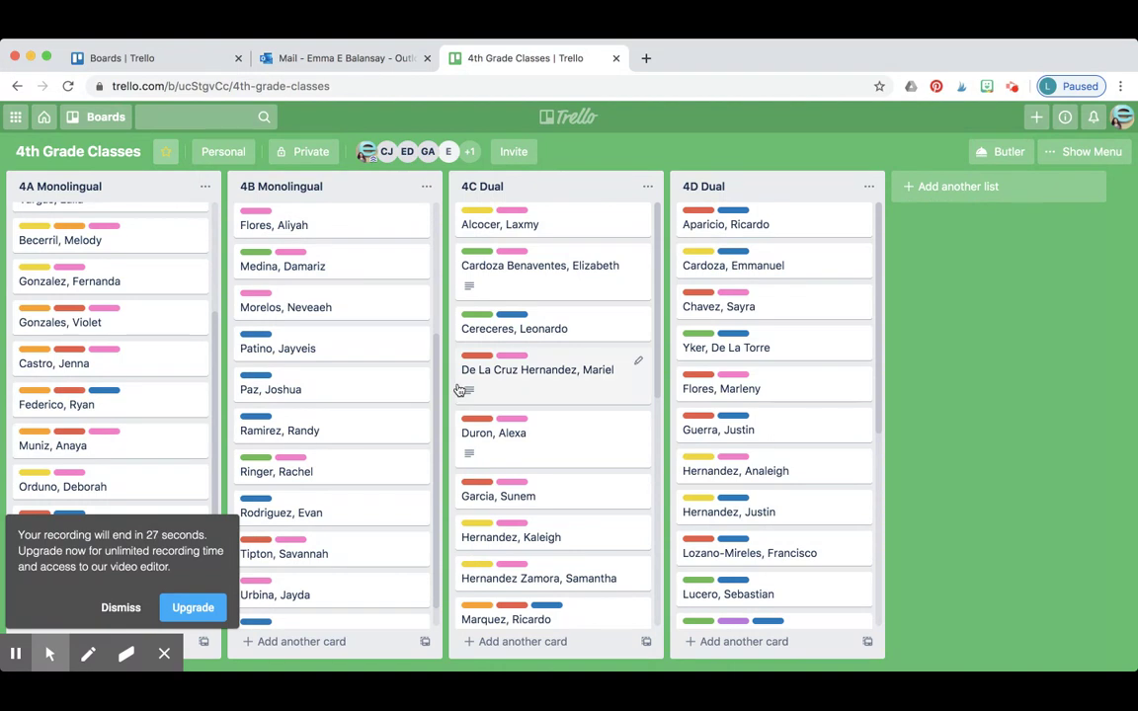
{"action": "scroll", "coordinate": [110, 230], "scroll_direction": "up", "scroll_amount": 3}
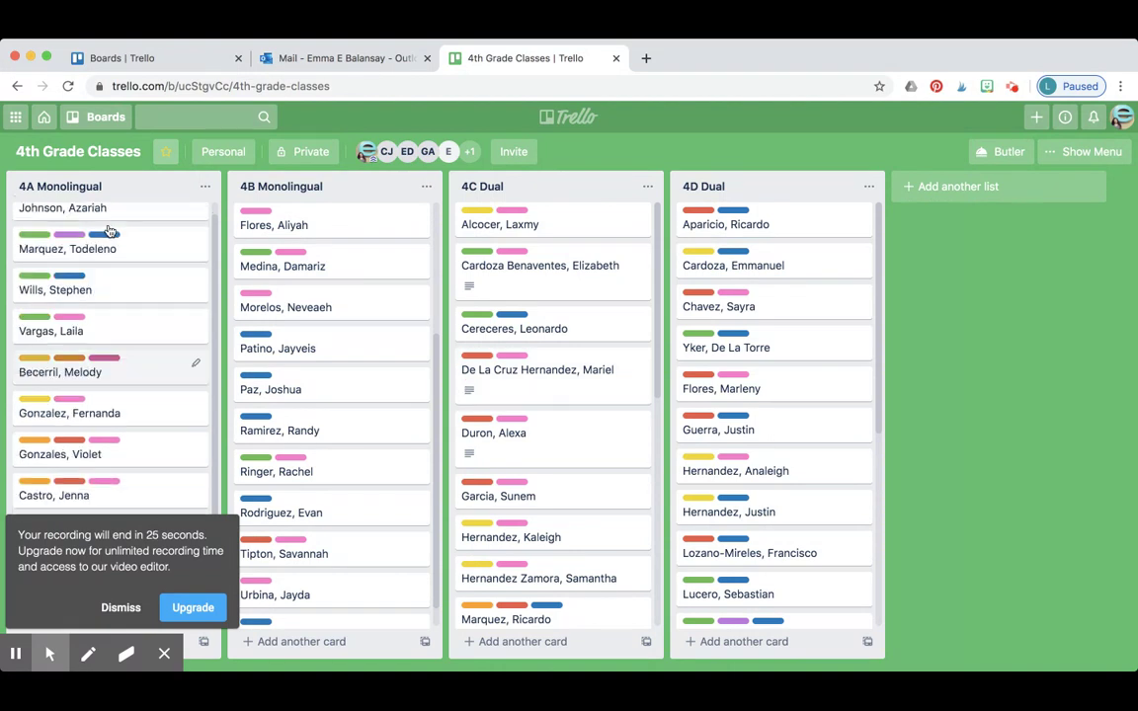